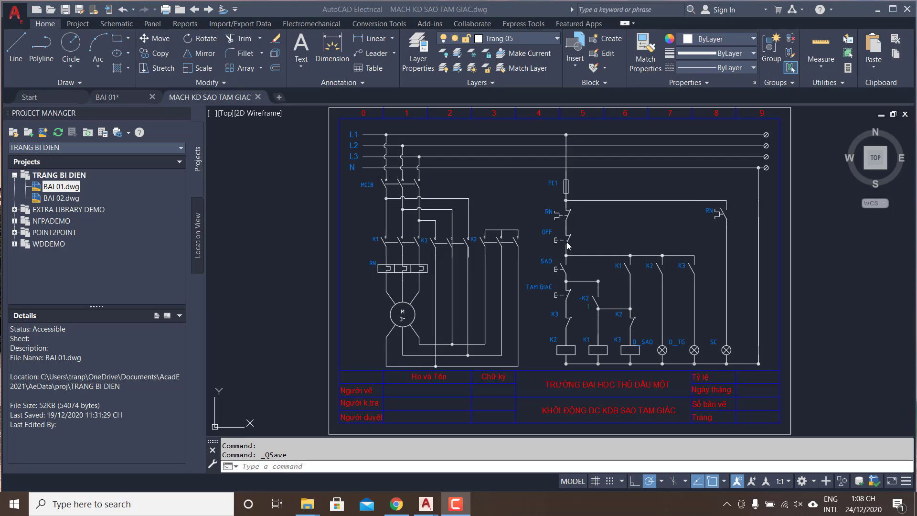
# - In the BAI 01 drawing, browse the NFPA push button, relay contact and latching relay coil symbols offered for component insertion
pyautogui.scroll(3, 568, 246)
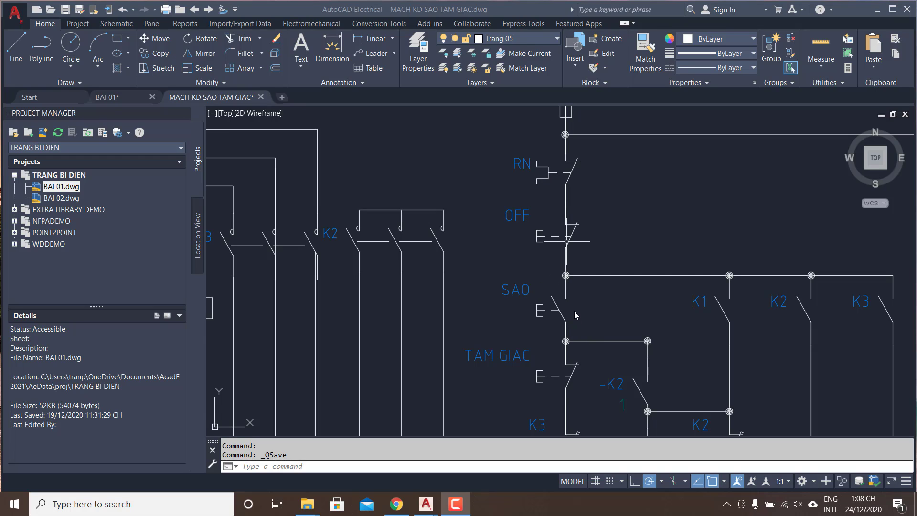
pyautogui.scroll(-3, 582, 316)
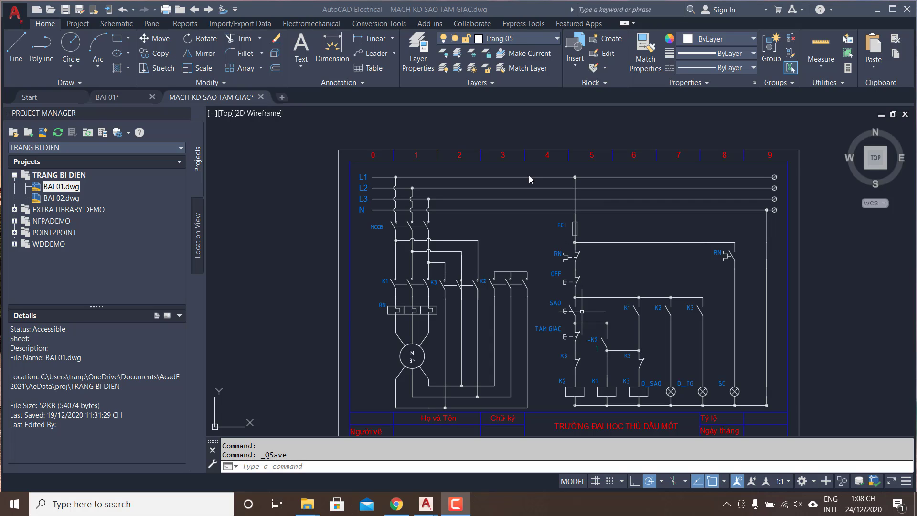
pyautogui.click(118, 98)
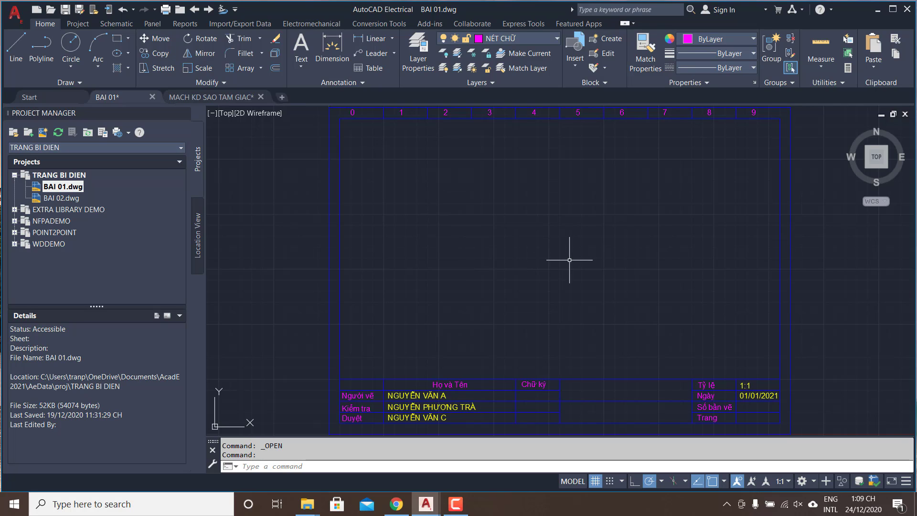
pyautogui.click(118, 23)
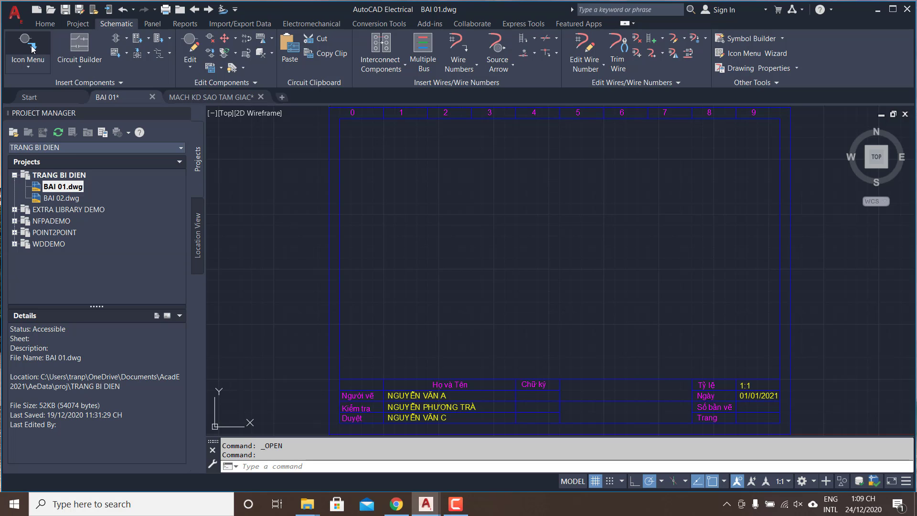
pyautogui.click(29, 45)
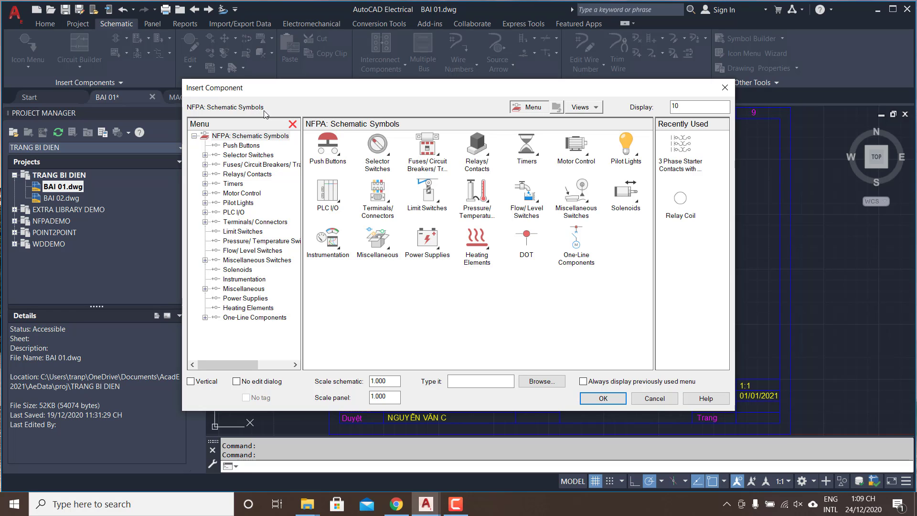
pyautogui.click(328, 148)
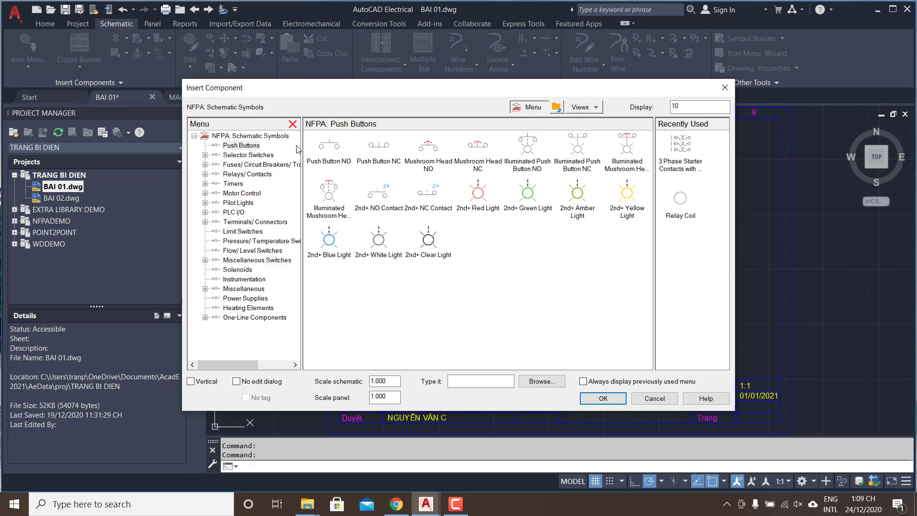
pyautogui.doubleClick(238, 175)
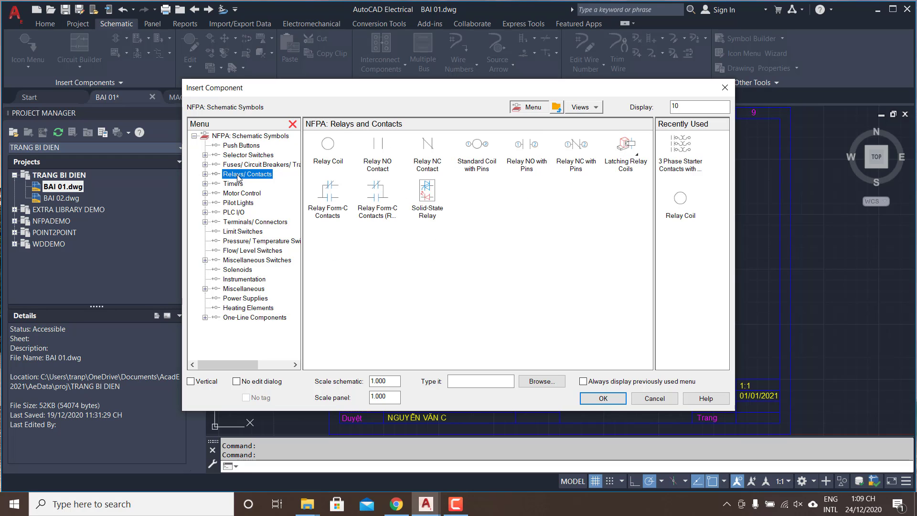
pyautogui.click(241, 185)
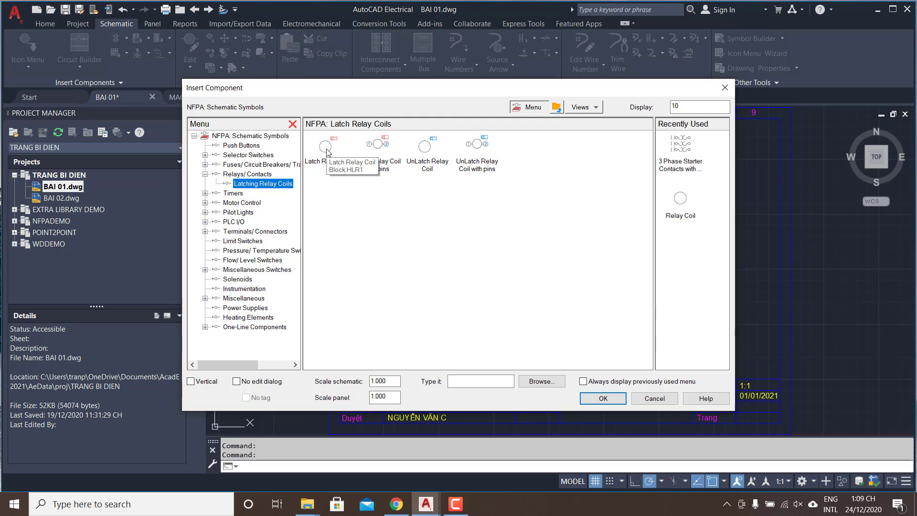
pyautogui.click(603, 398)
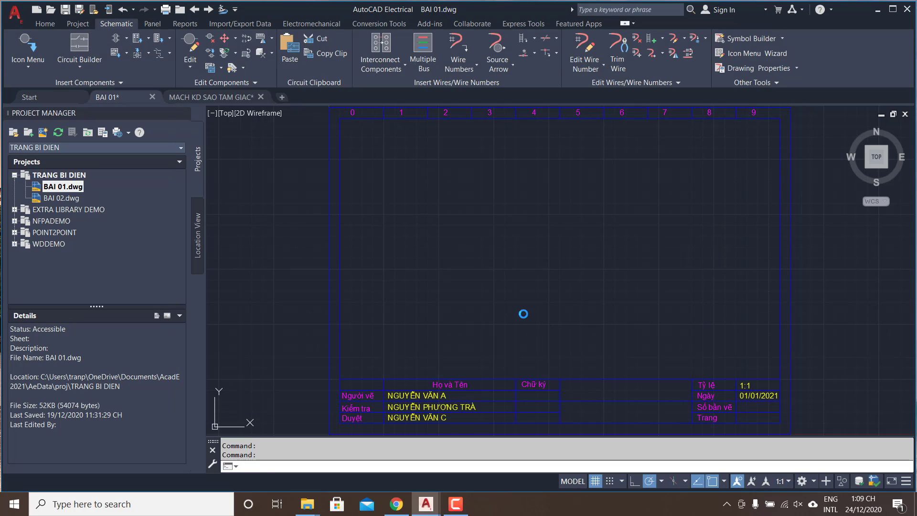
# - Quit AutoCAD Electrical, discarding the changes to MACH KD SAO TAM GIAC.dwg and saving those to BAI 01.dwg
pyautogui.click(201, 98)
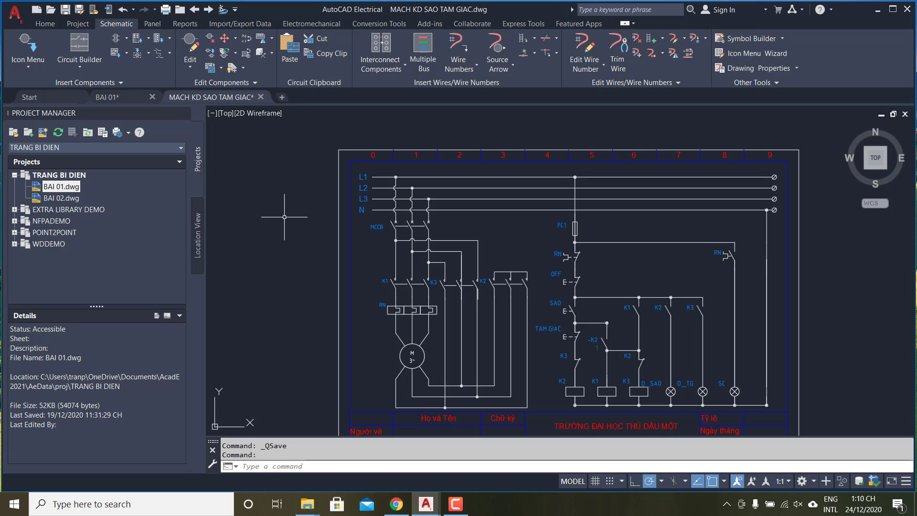
pyautogui.click(907, 9)
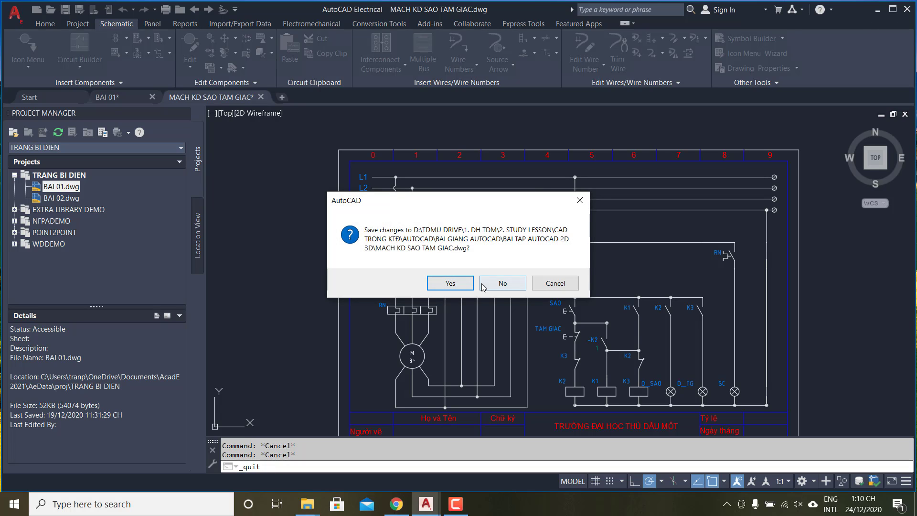
pyautogui.click(490, 284)
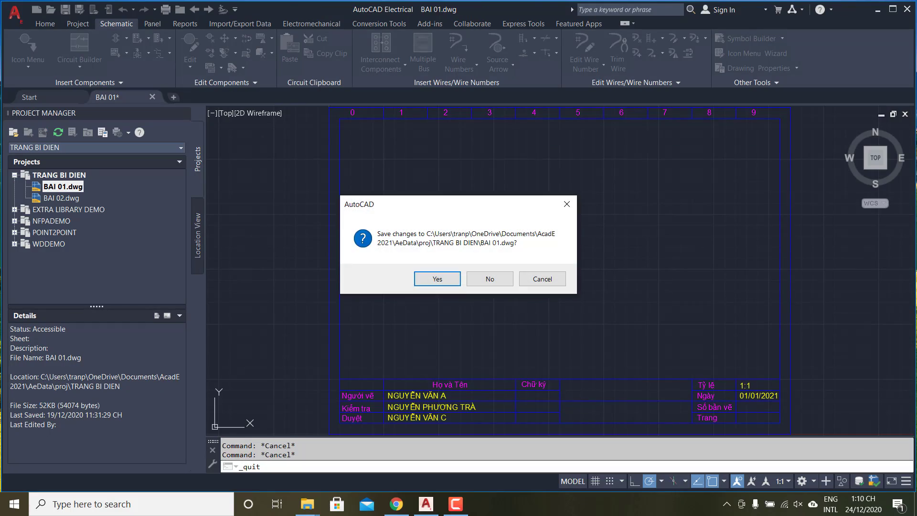
pyautogui.click(439, 281)
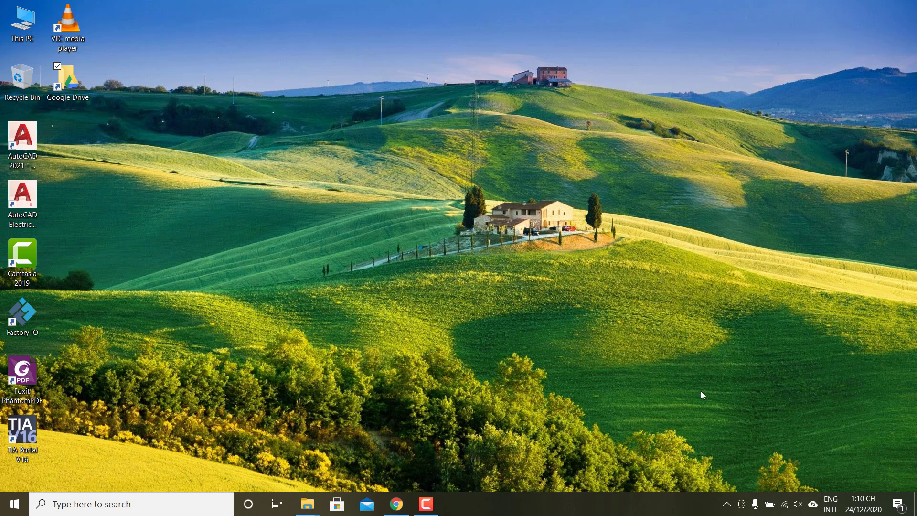
# - Find Control Panel through Windows search and open its Programs and Features list of installed programs
pyautogui.click(191, 497)
pyautogui.write('CO')
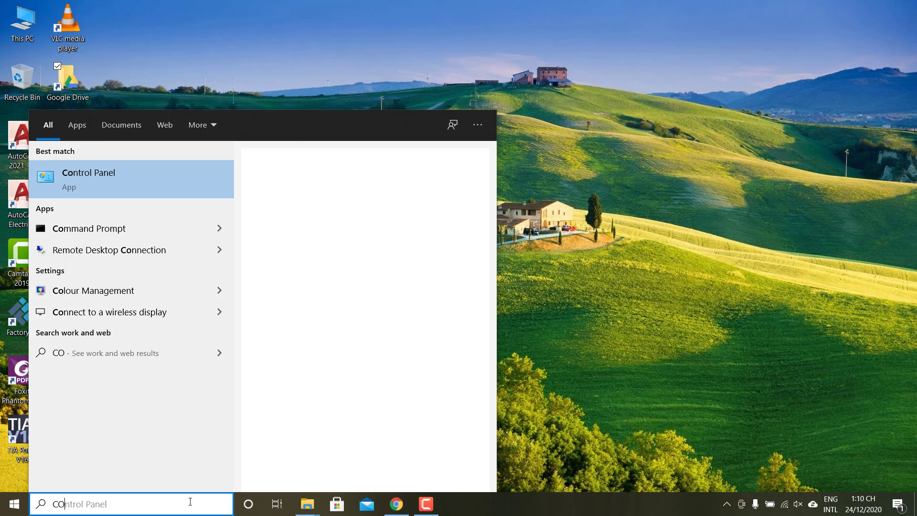
pyautogui.write('NTROL')
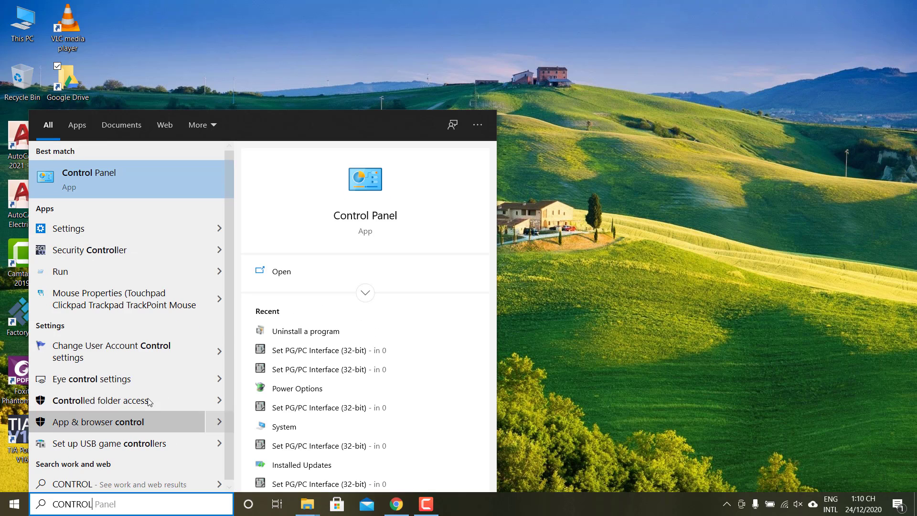
pyautogui.click(102, 181)
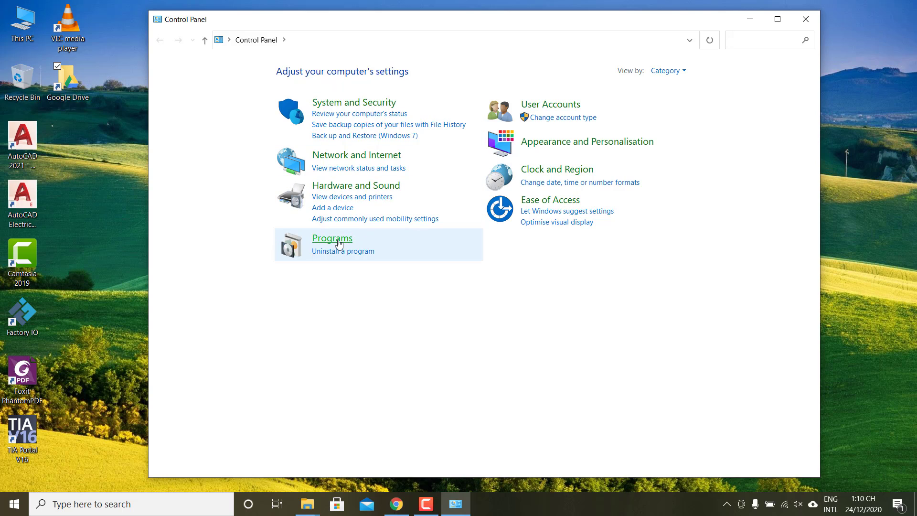
pyautogui.click(333, 239)
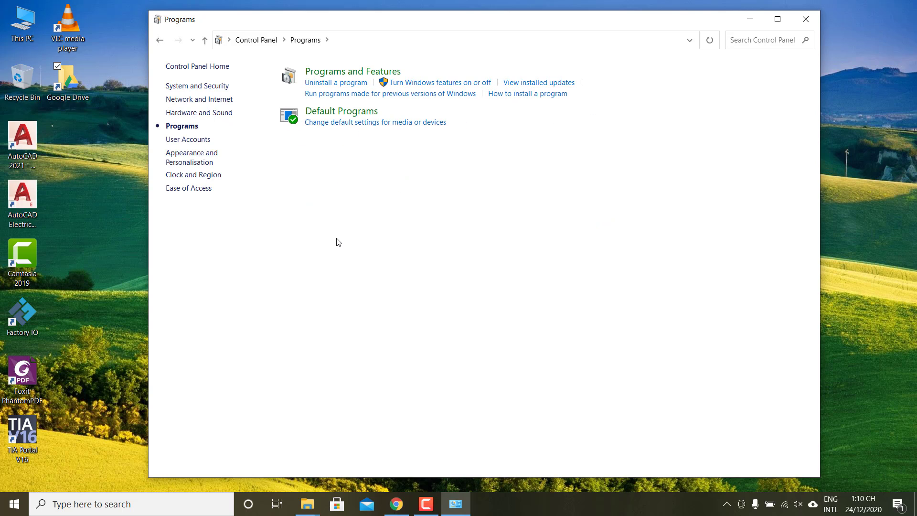
pyautogui.click(328, 75)
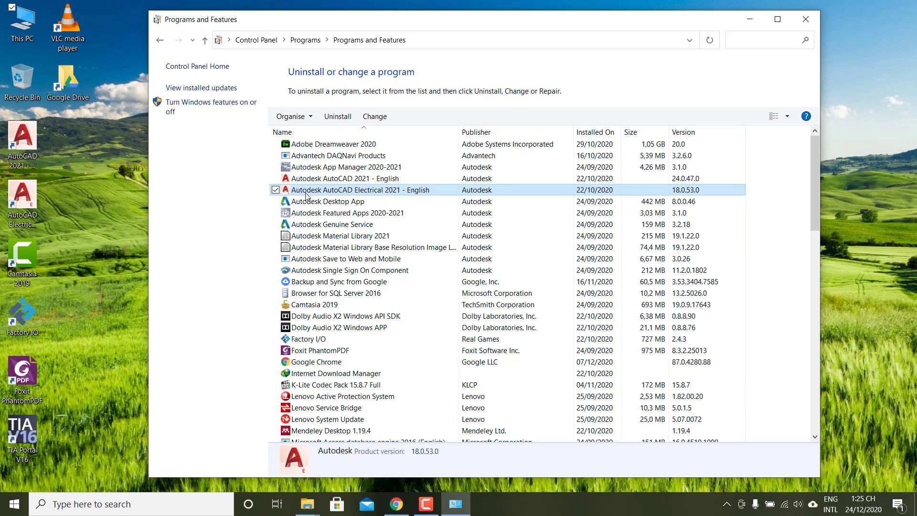
# - Start Add or Remove Features for Autodesk AutoCAD Electrical 2021 and select the content of all manufacturers
pyautogui.doubleClick(341, 194)
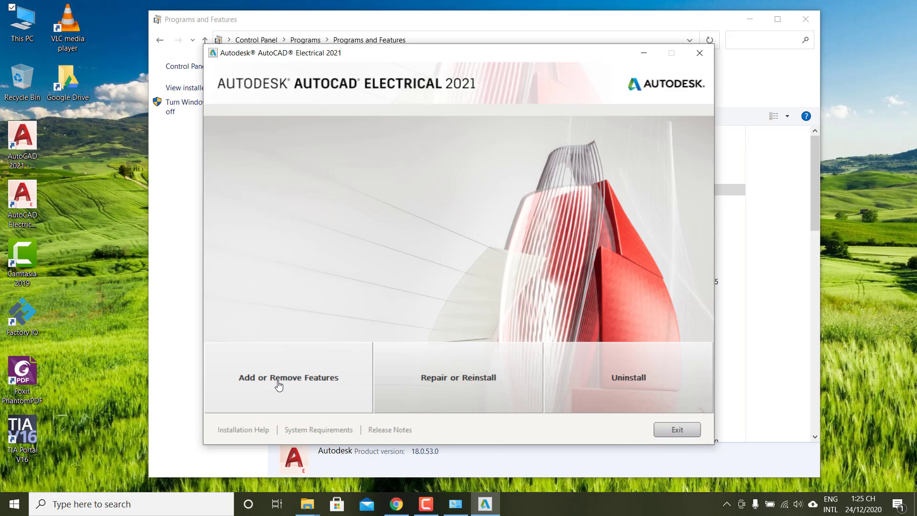
pyautogui.click(301, 387)
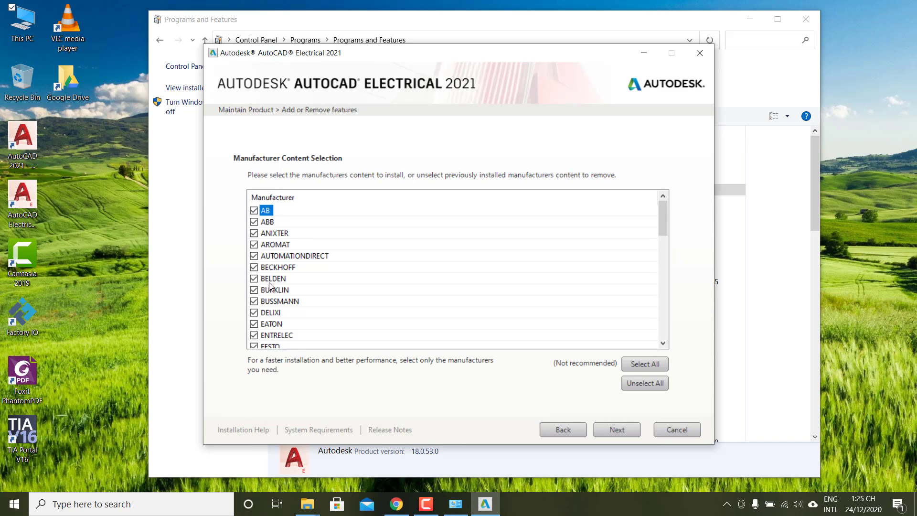
pyautogui.click(276, 257)
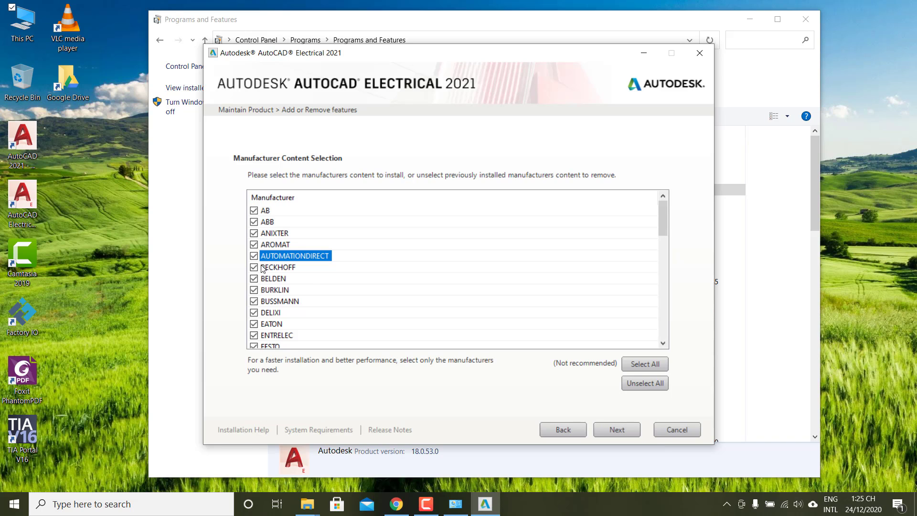
pyautogui.click(642, 383)
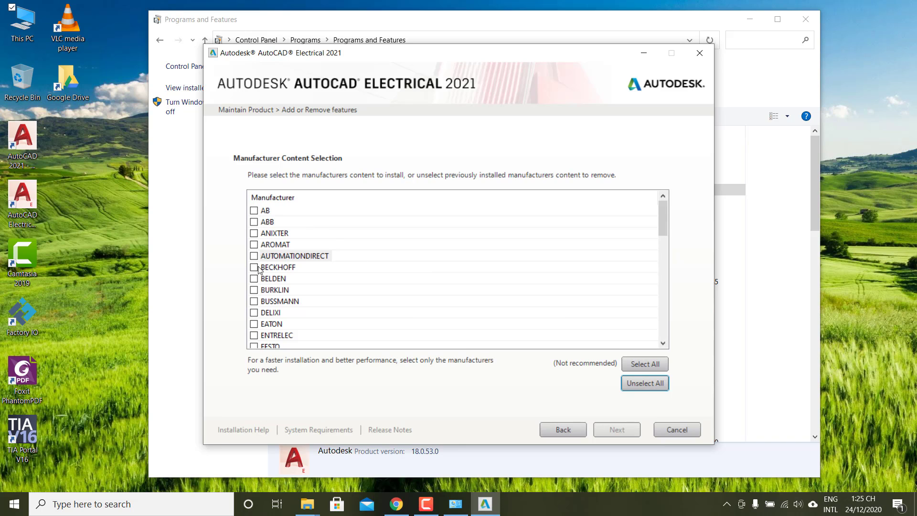
pyautogui.click(647, 367)
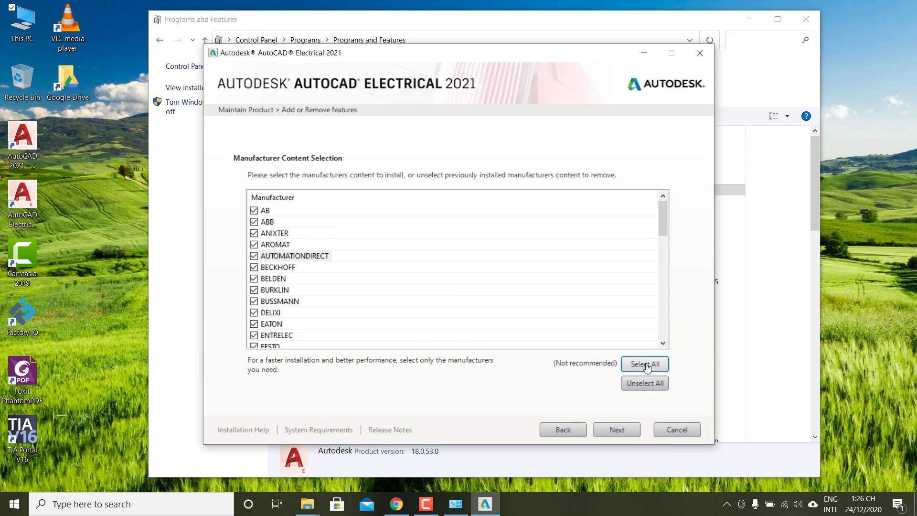
pyautogui.click(622, 431)
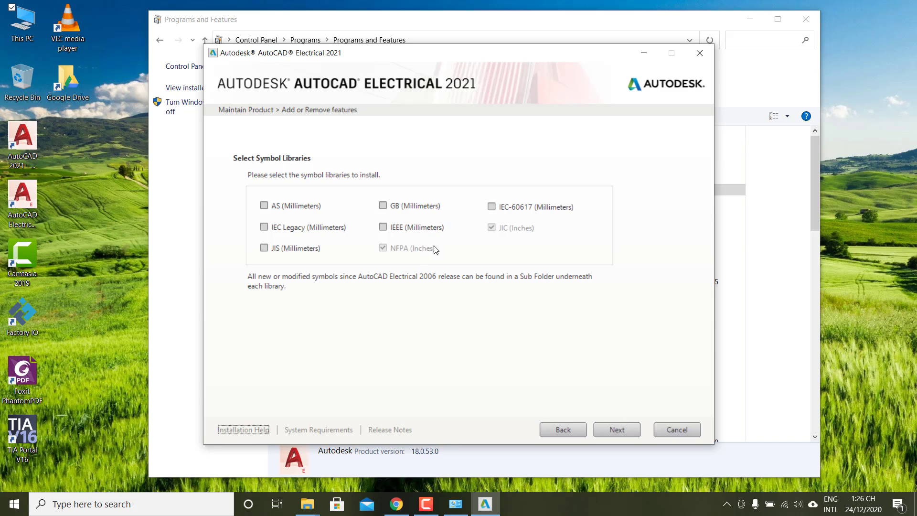
# - Add the IEC-60617 and IEC Legacy (Millimeters) symbol libraries, update the installation and finish the setup
pyautogui.click(493, 209)
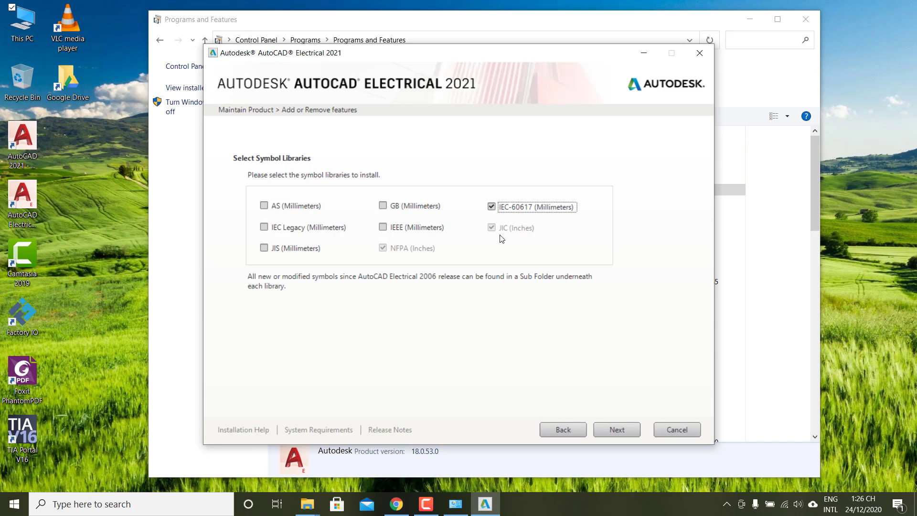
pyautogui.click(264, 227)
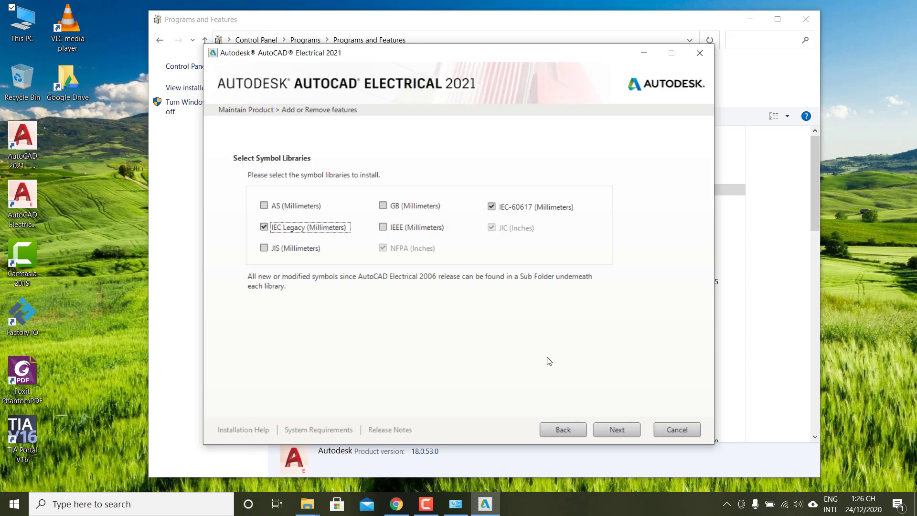
pyautogui.click(617, 430)
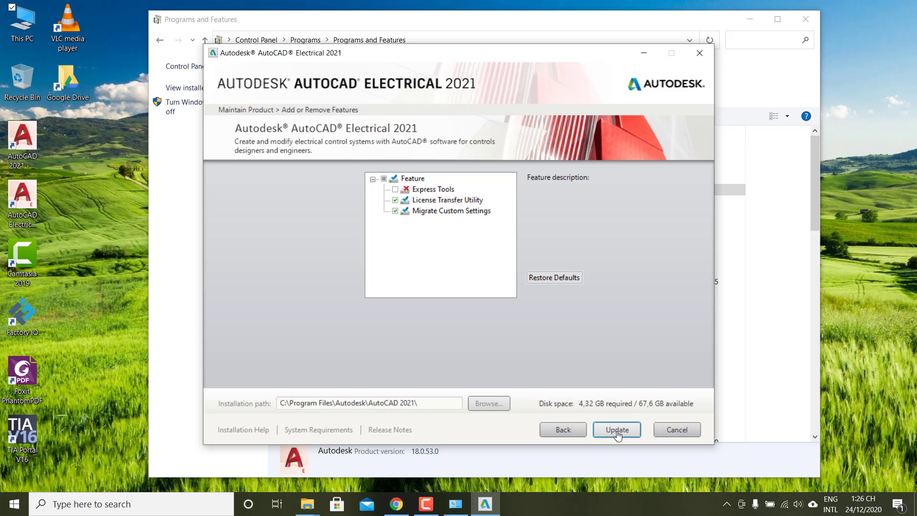
pyautogui.click(618, 430)
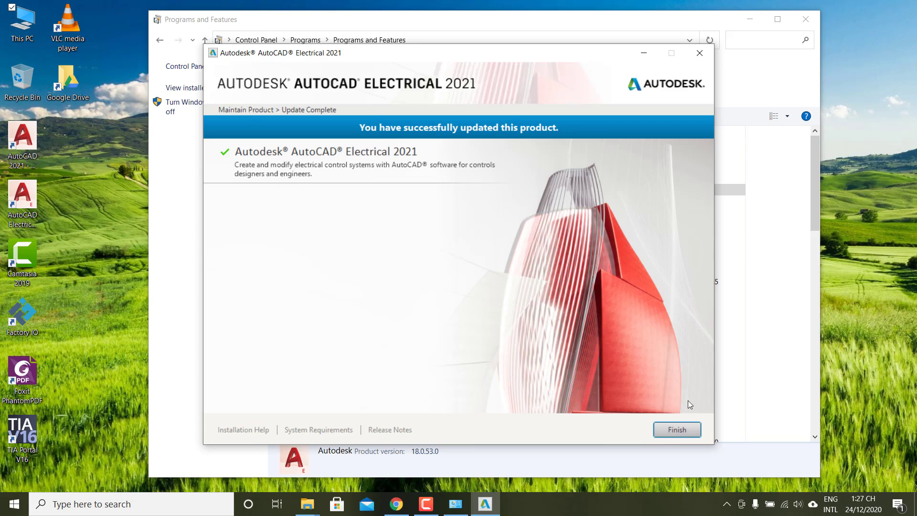
pyautogui.click(678, 431)
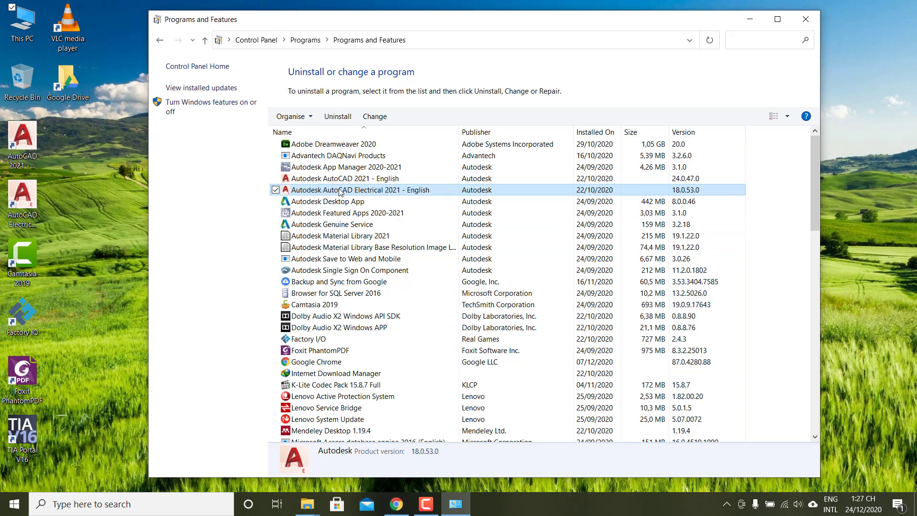
# - Check the Autodesk folder on Local Disk (C:) for the AutoCAD Electrical 2021 installation folder, and minimise File Explorer
pyautogui.click(25, 30)
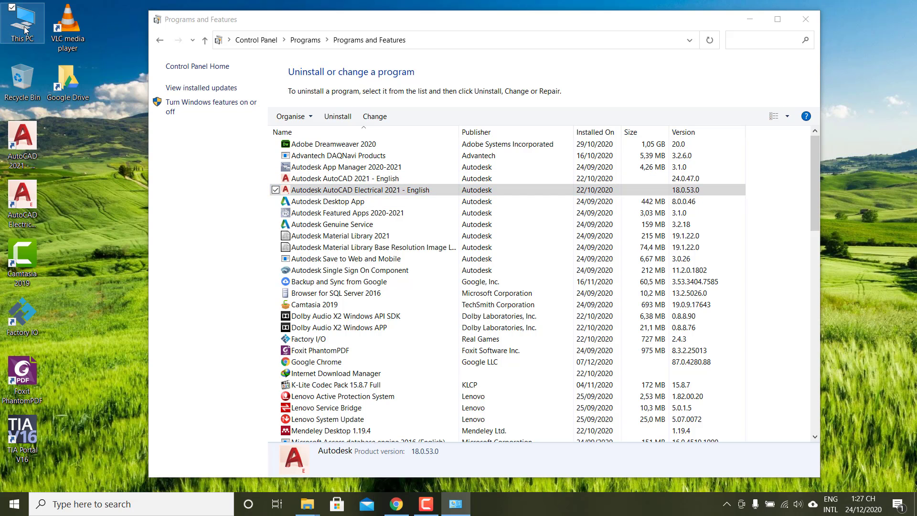
pyautogui.doubleClick(25, 29)
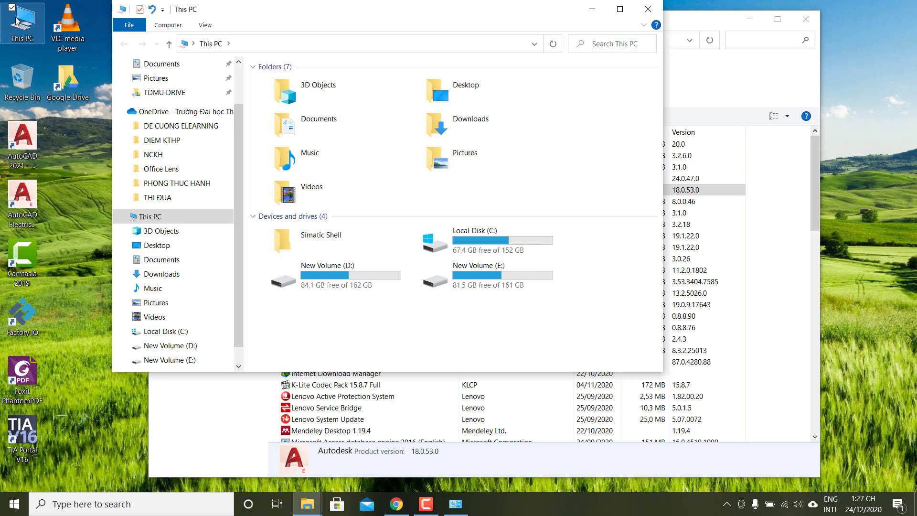
pyautogui.doubleClick(462, 244)
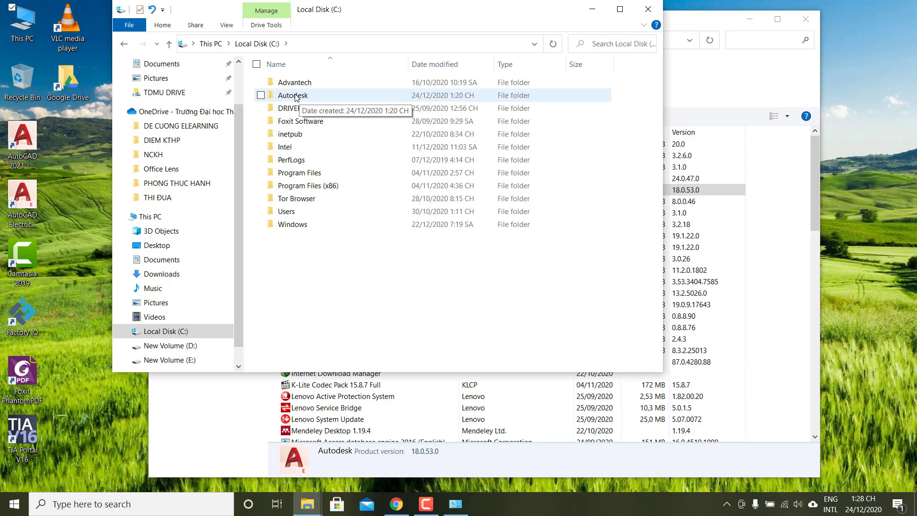
pyautogui.doubleClick(296, 97)
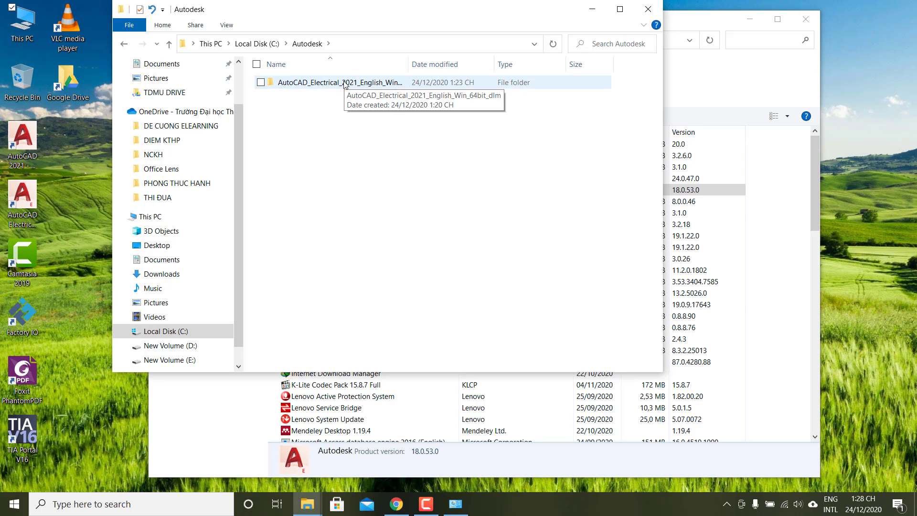
pyautogui.click(169, 44)
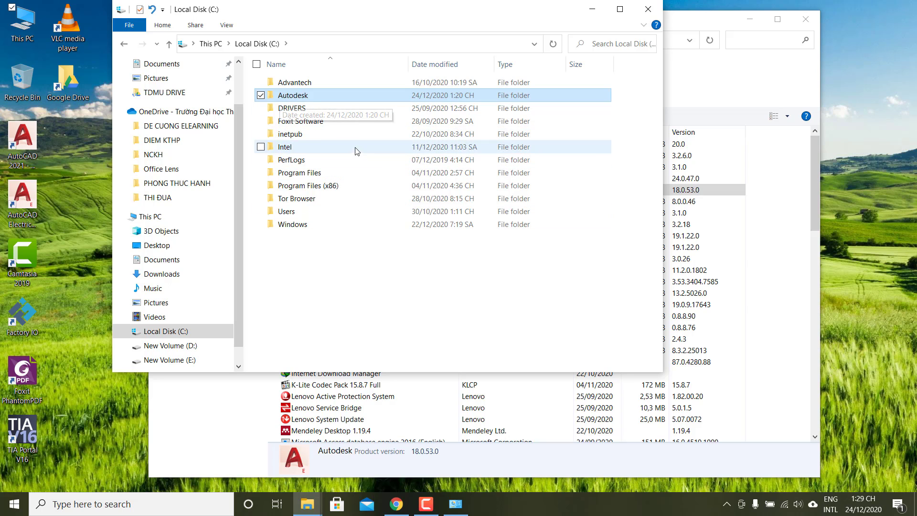
pyautogui.click(593, 10)
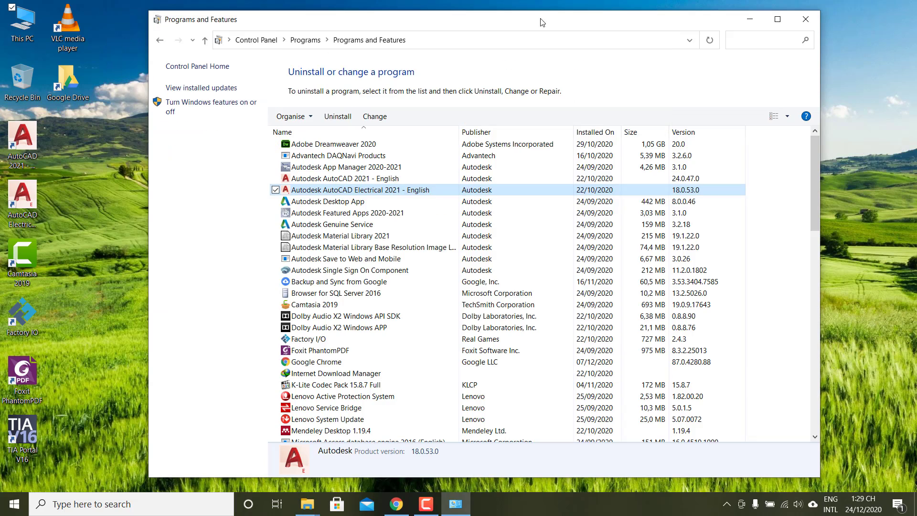
# - Close the Programs and Features window and launch AutoCAD Electrical from the desktop
pyautogui.click(807, 19)
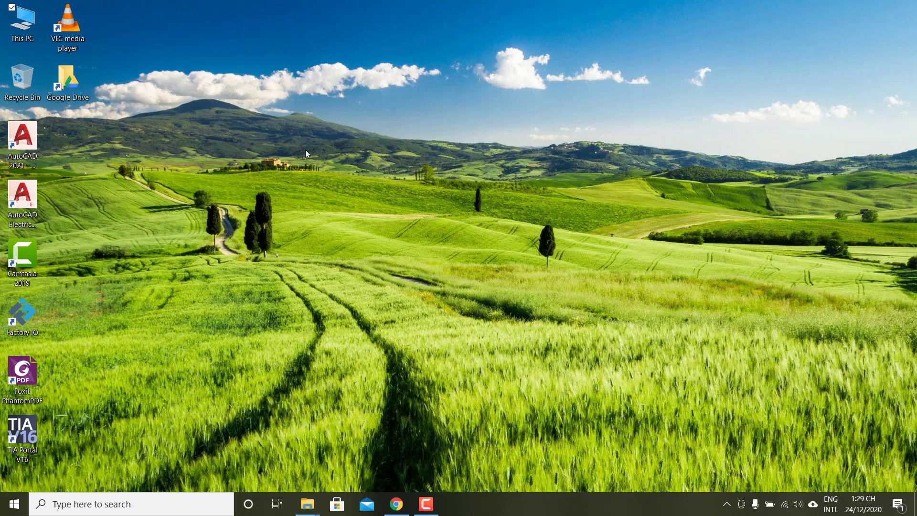
pyautogui.doubleClick(23, 200)
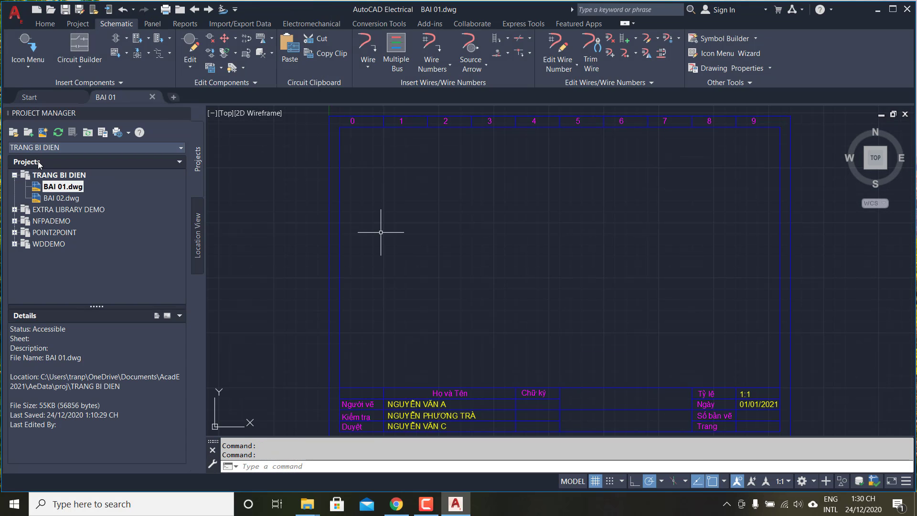
# - Select BAI 01.dwg in the TRANG BI DIEN project and examine which schematic symbols the Insert Component icon menu offers
pyautogui.click(64, 187)
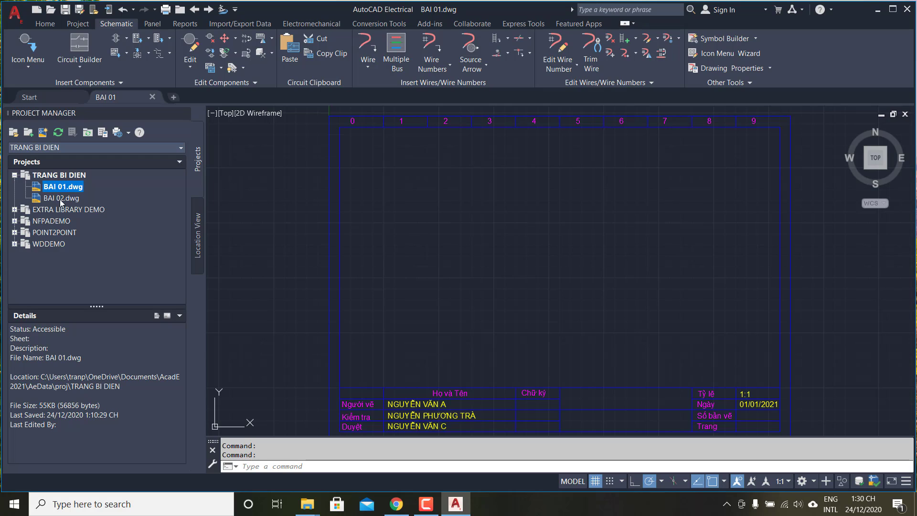
pyautogui.click(60, 199)
pyautogui.click(61, 188)
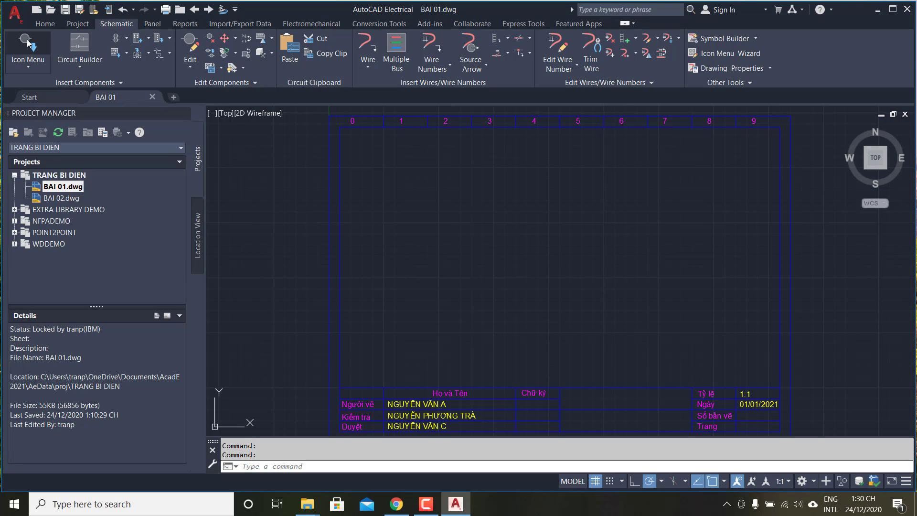
pyautogui.click(27, 46)
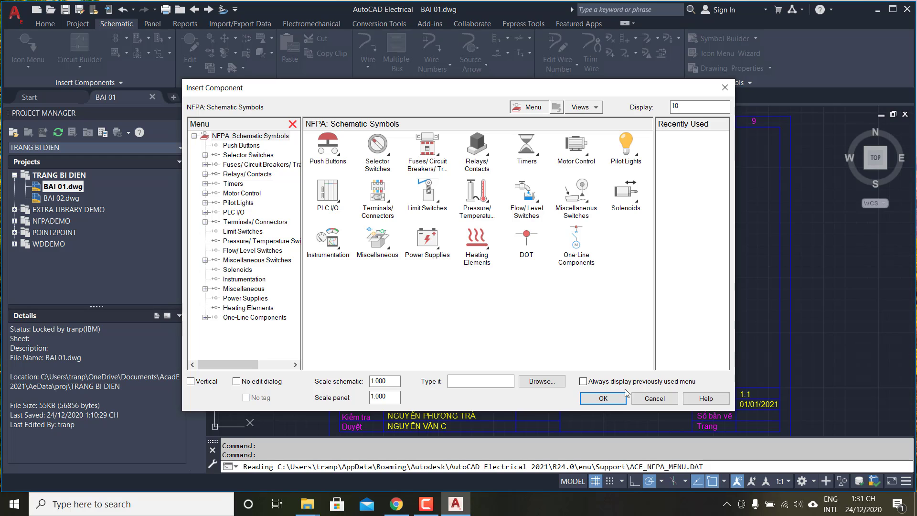
pyautogui.click(603, 399)
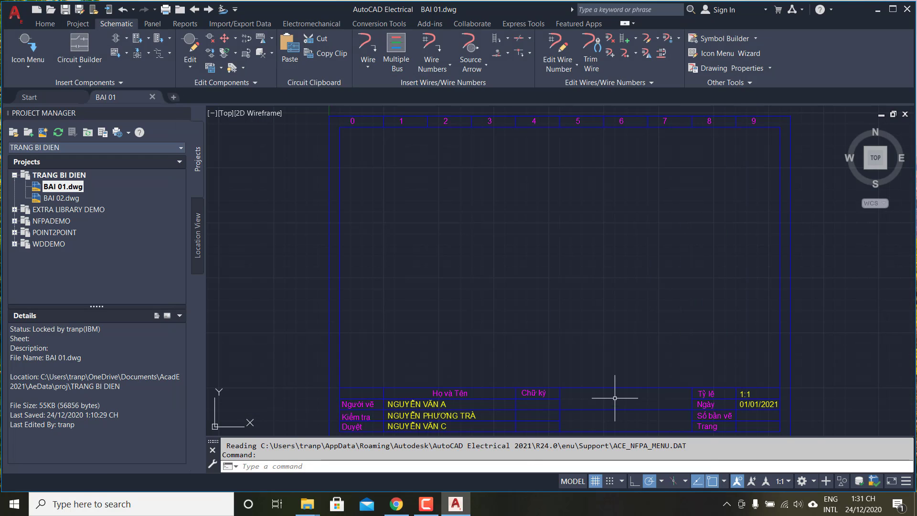
# - Create a new project named TEST and continue to its project properties
pyautogui.click(30, 134)
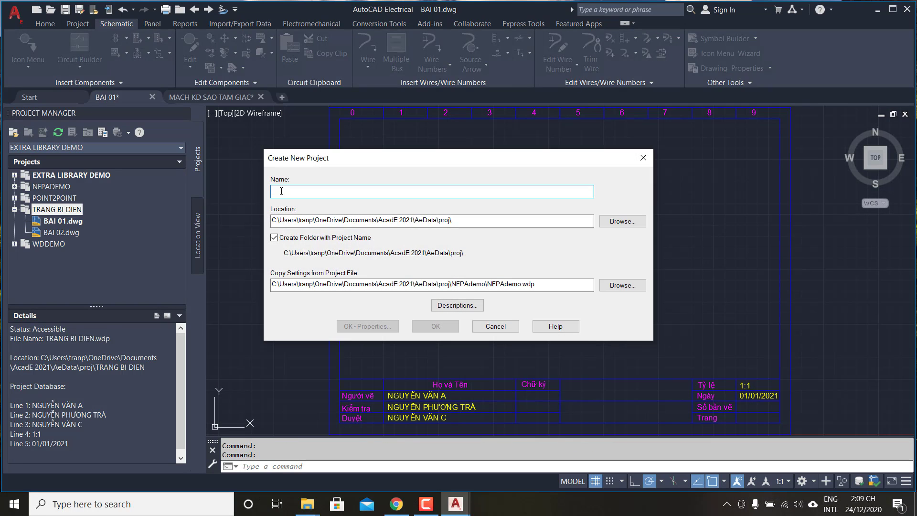
pyautogui.write('TEST')
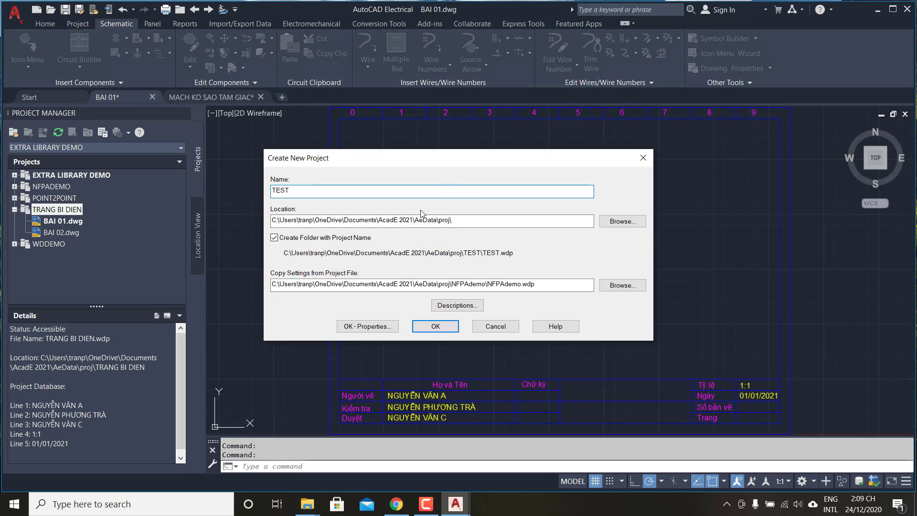
pyautogui.click(359, 328)
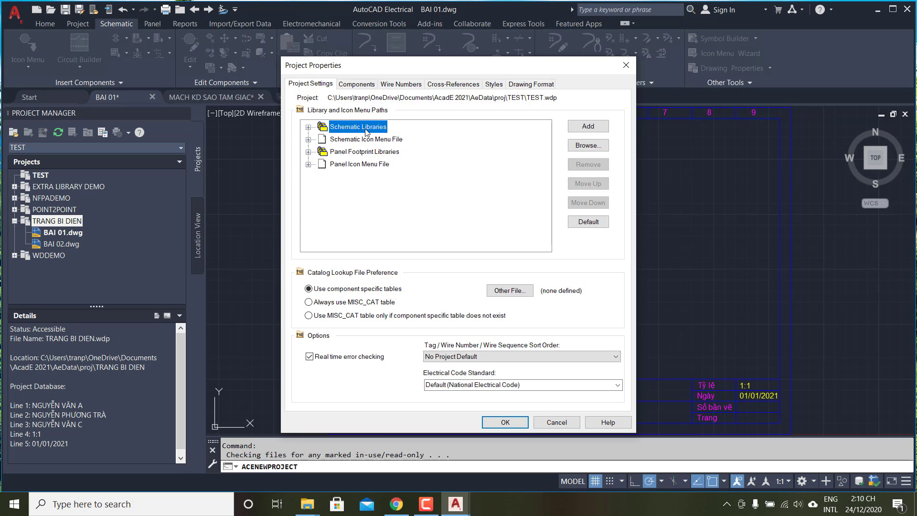
# - Replace the NFPA path in the project's schematic libraries with the iec-60617 folder under Acade 2021\Libs
pyautogui.click(308, 127)
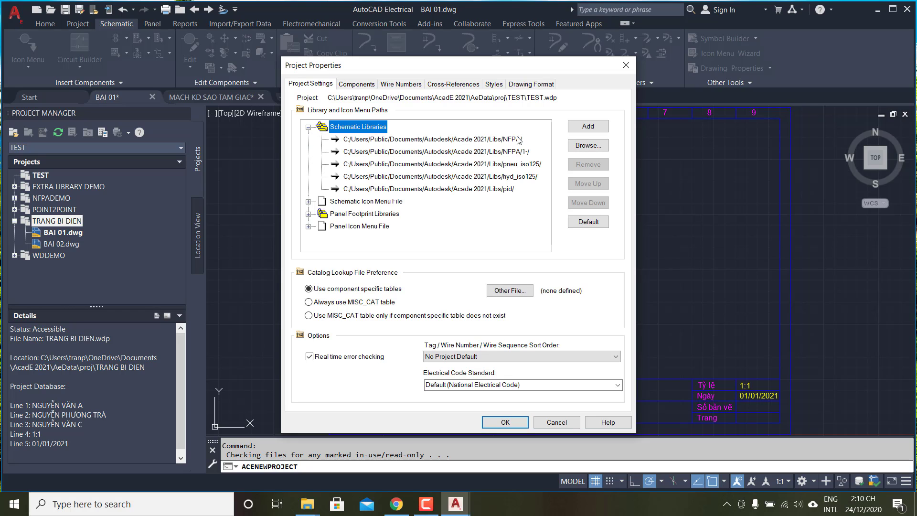
pyautogui.doubleClick(487, 140)
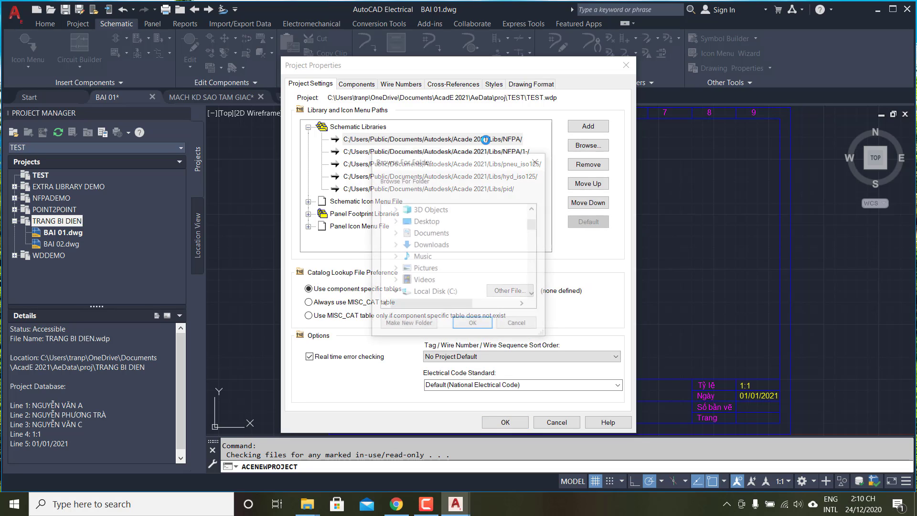
pyautogui.moveTo(534, 225); pyautogui.dragTo(538, 265)
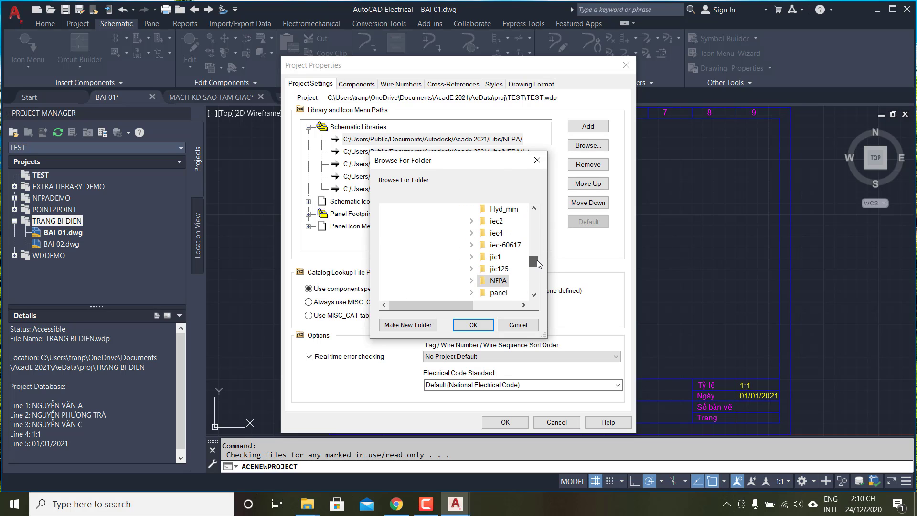
pyautogui.click(499, 246)
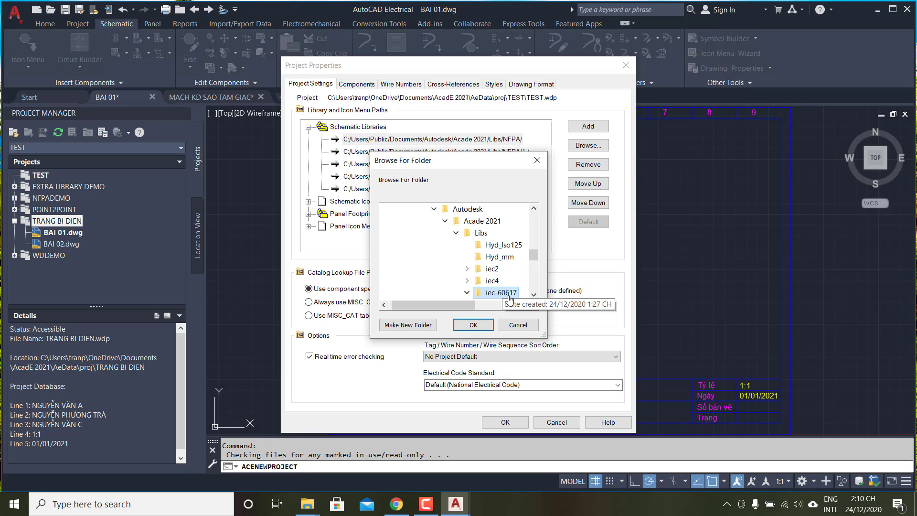
pyautogui.click(487, 327)
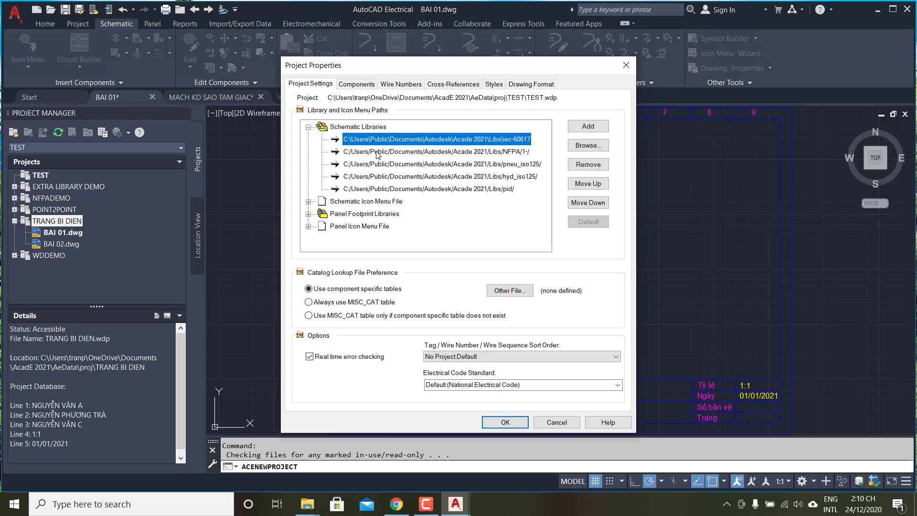
# - Replace the NFPA/1- schematic library path with the 1- subfolder of iec-60617
pyautogui.doubleClick(509, 155)
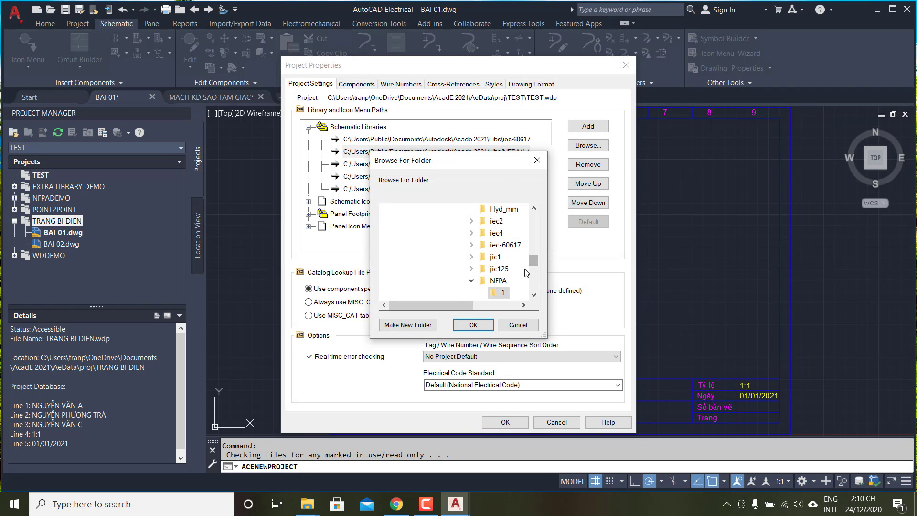
pyautogui.click(506, 245)
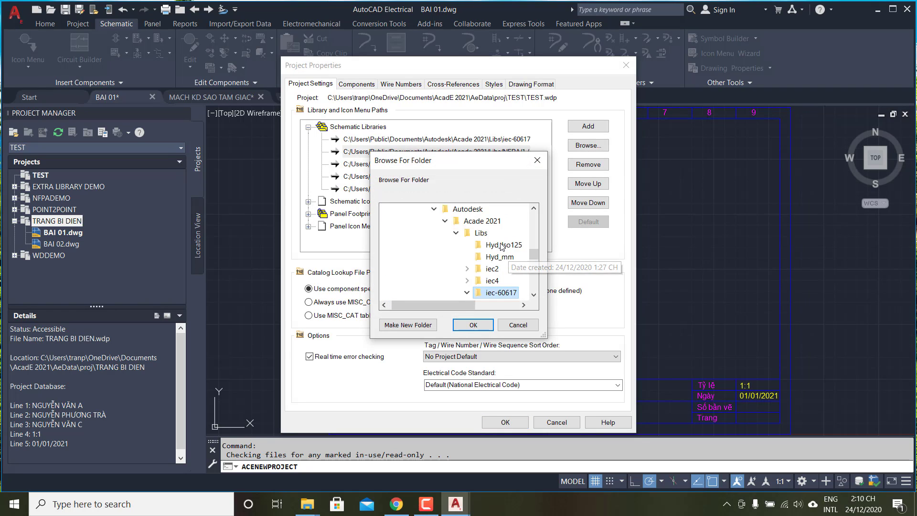
pyautogui.click(534, 295)
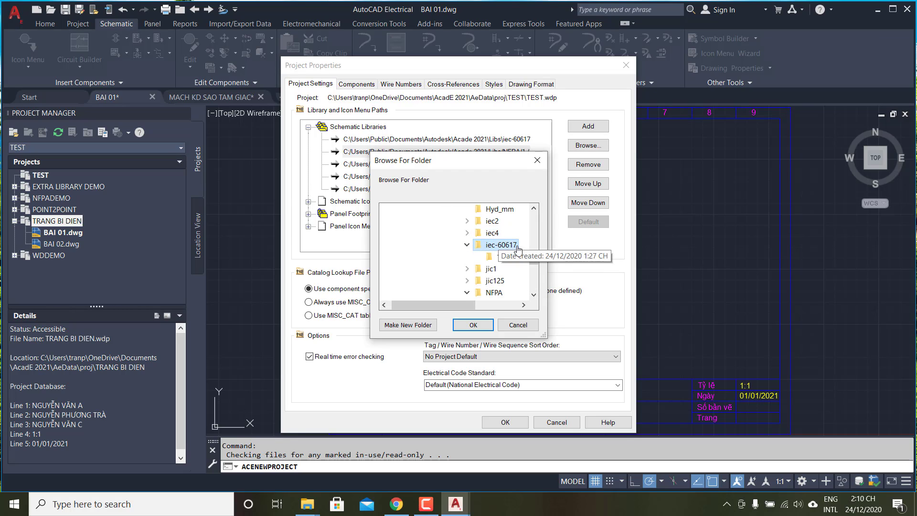
pyautogui.click(498, 257)
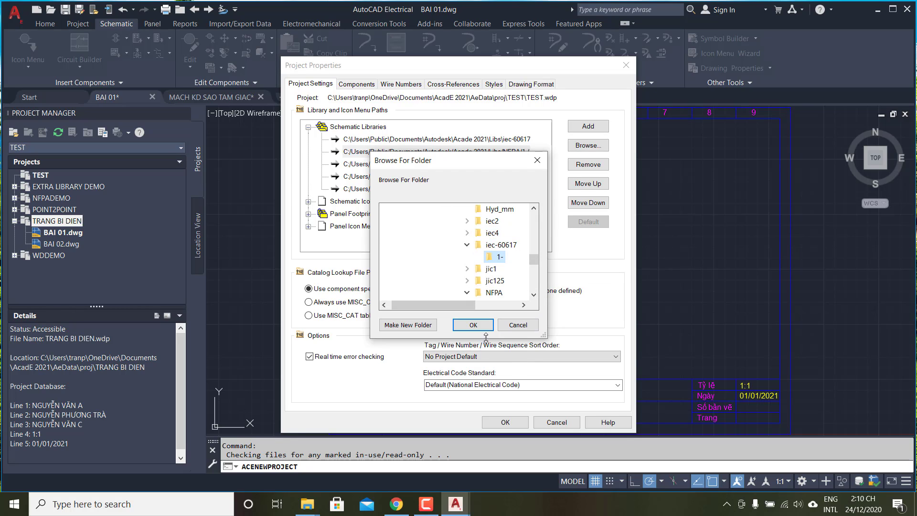
pyautogui.click(473, 325)
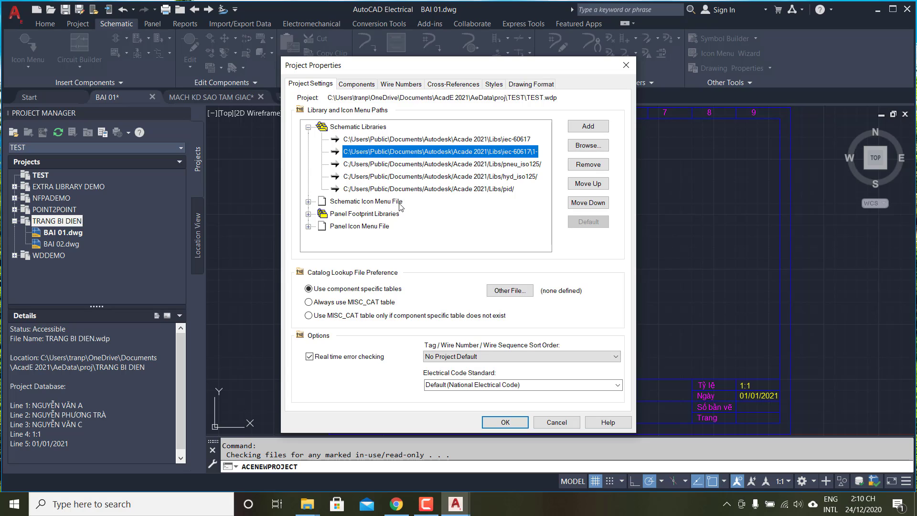
# - Set the project's schematic icon menu file to ACE_IEC-60617_MENU.DAT and accept the project properties
pyautogui.click(308, 202)
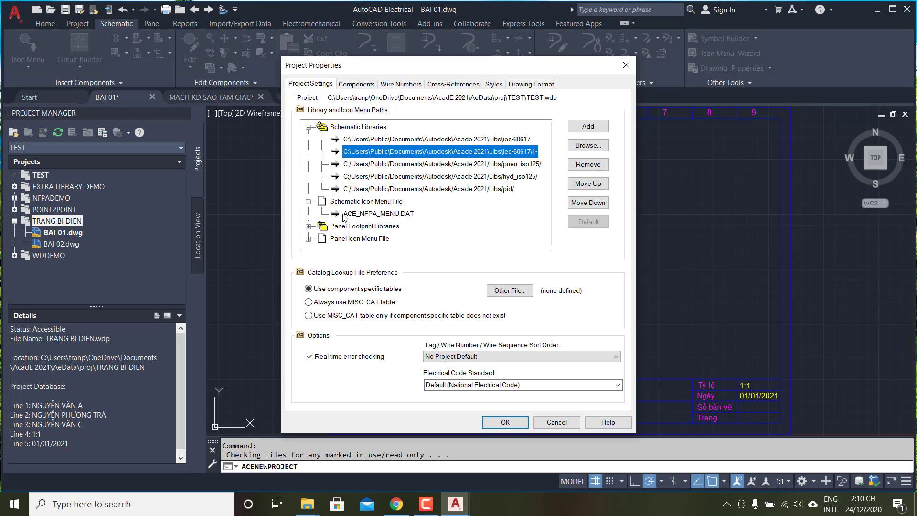
pyautogui.click(370, 218)
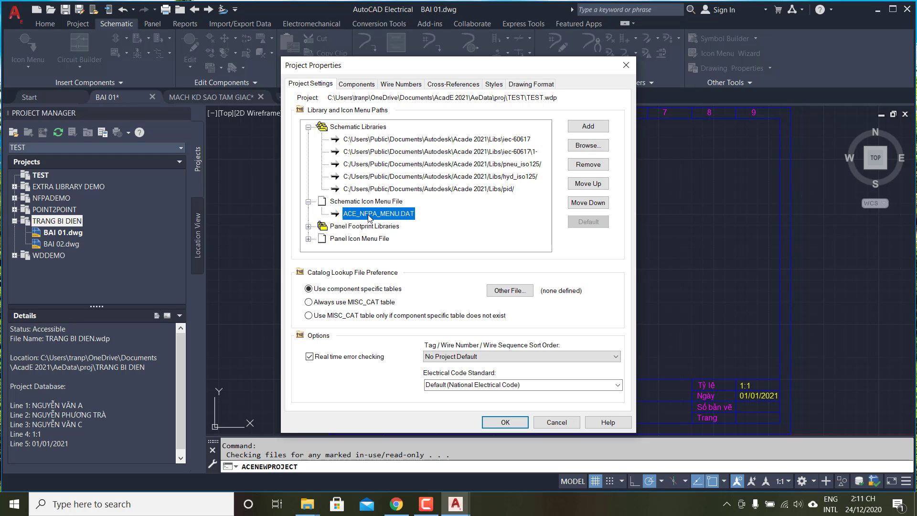
pyautogui.doubleClick(369, 217)
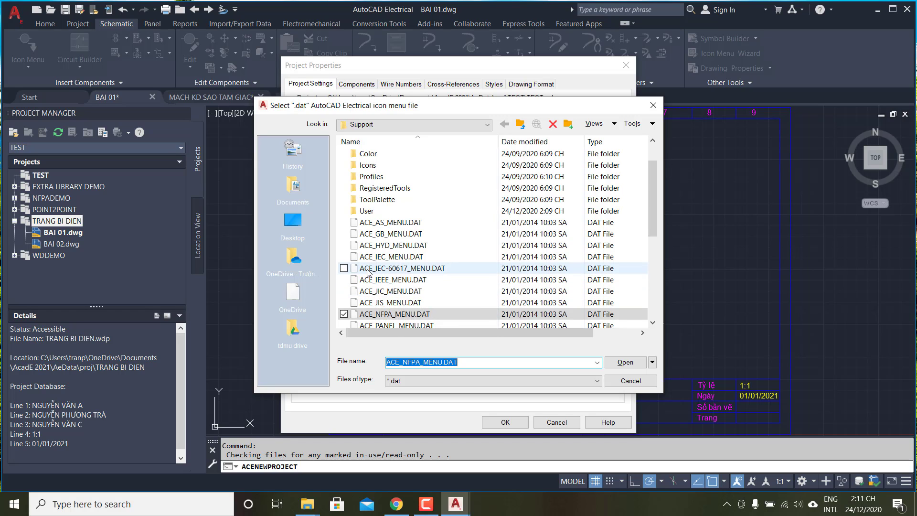
pyautogui.click(393, 271)
pyautogui.doubleClick(393, 269)
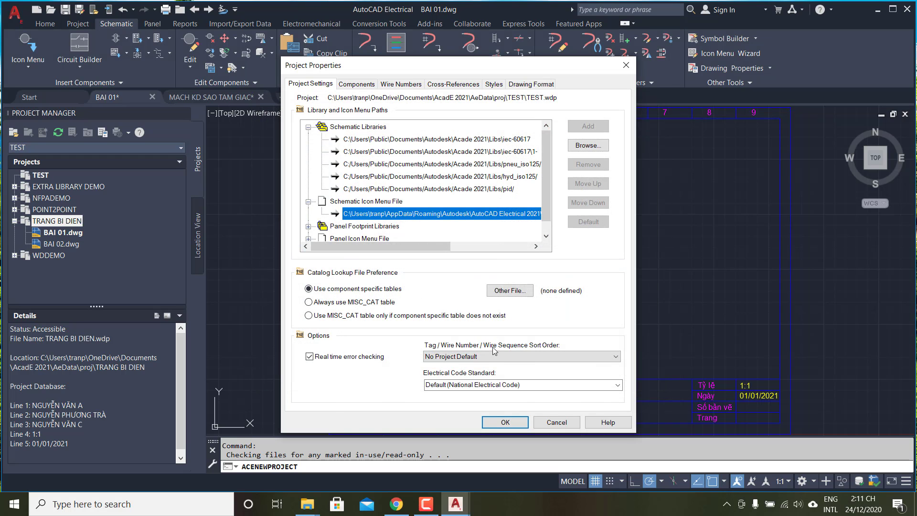
pyautogui.click(507, 422)
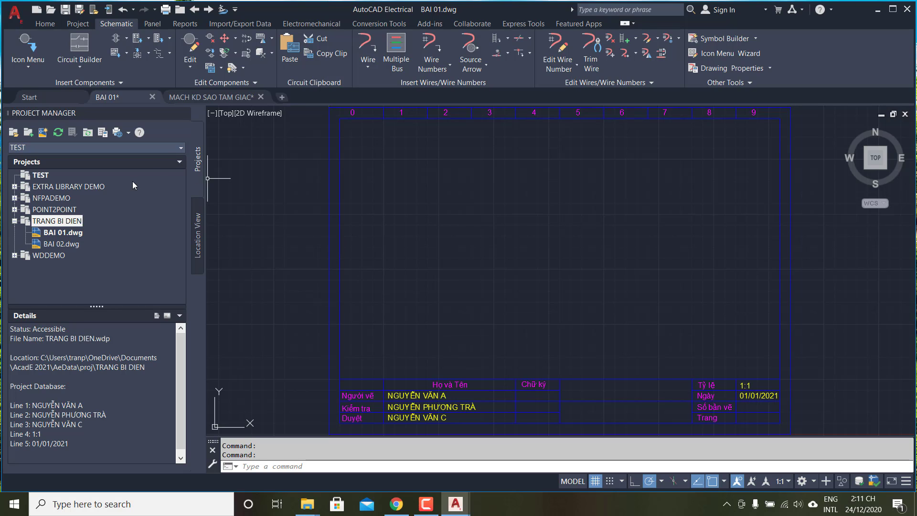
# - Start a new drawing in the TEST project and name it BAN VE 1
pyautogui.click(40, 176)
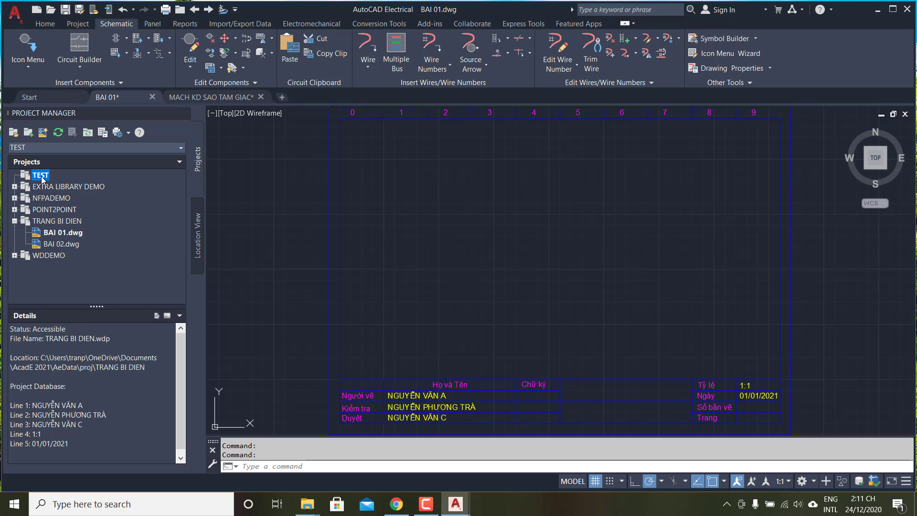
pyautogui.rightClick(41, 176)
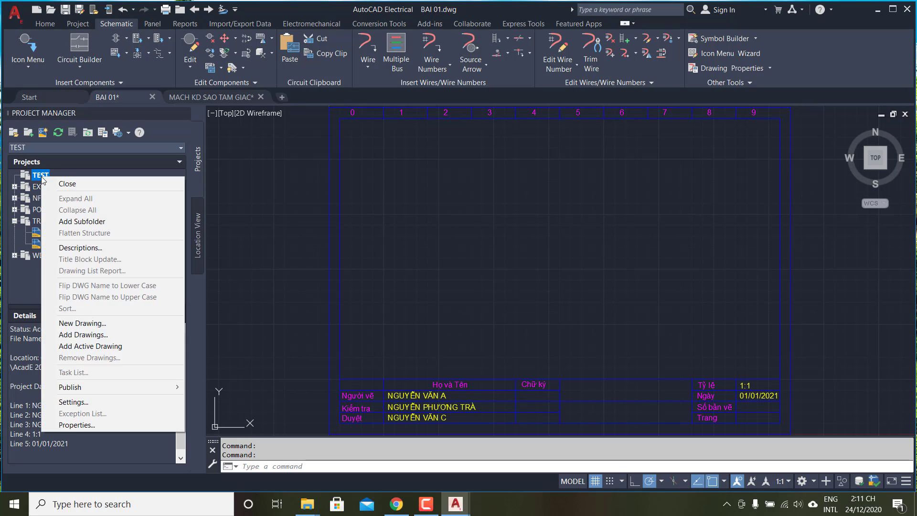
pyautogui.click(88, 324)
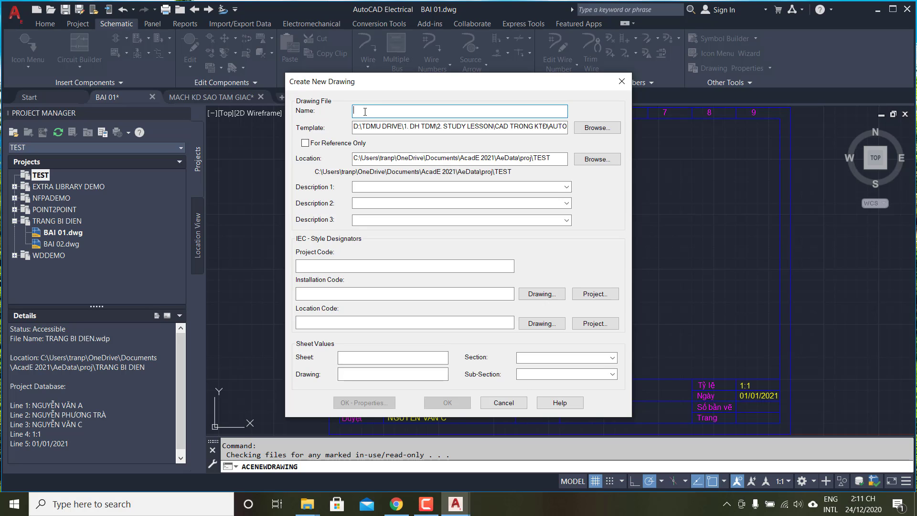
pyautogui.write('B')
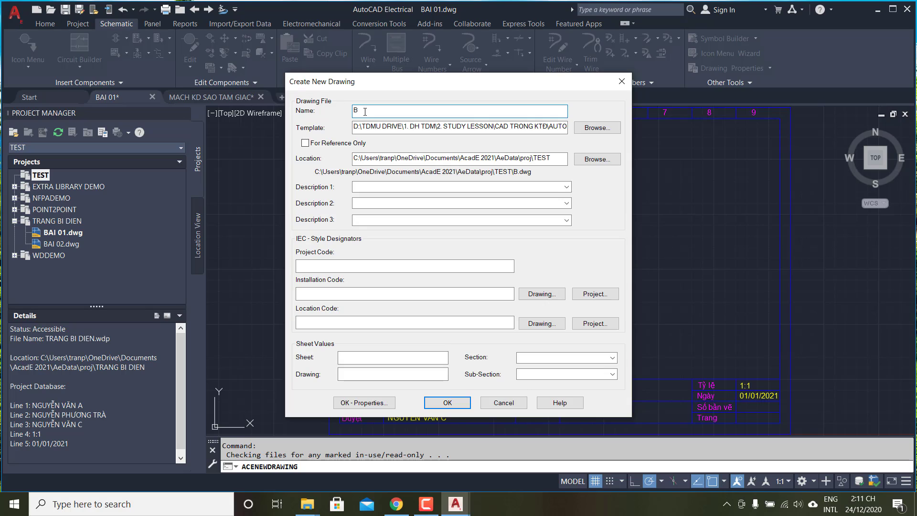
pyautogui.write('AN VE 1')
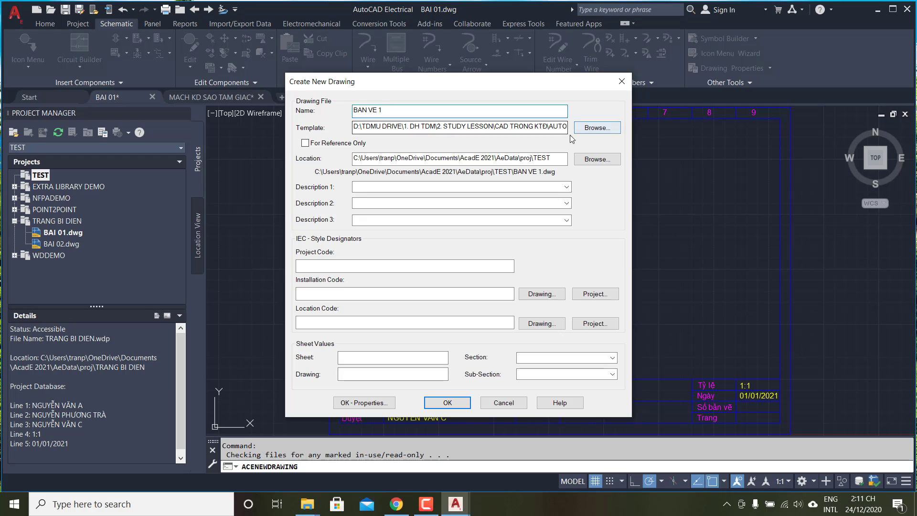
# - Choose MAU TEMPLATE A3.dwt from the BAI TAP AUTOCAD 2D 3D folder on drive D as the new drawing's template
pyautogui.click(592, 130)
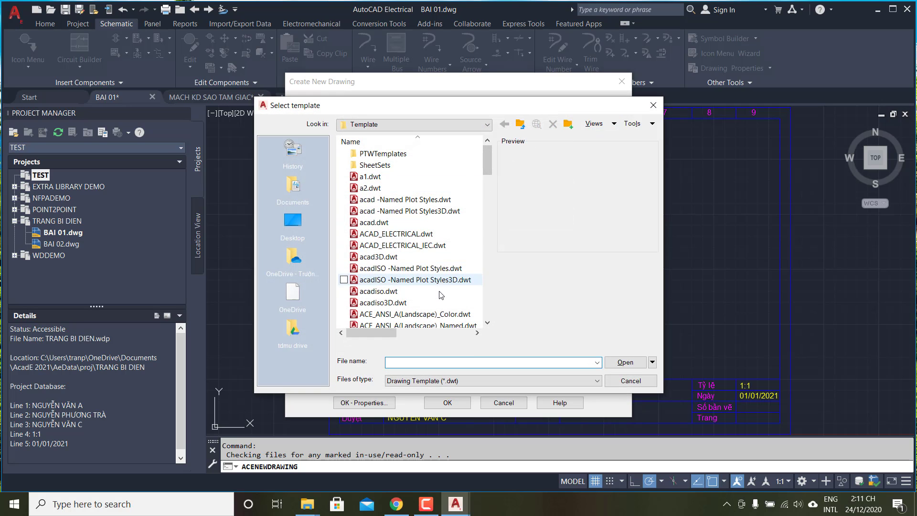
pyautogui.click(487, 125)
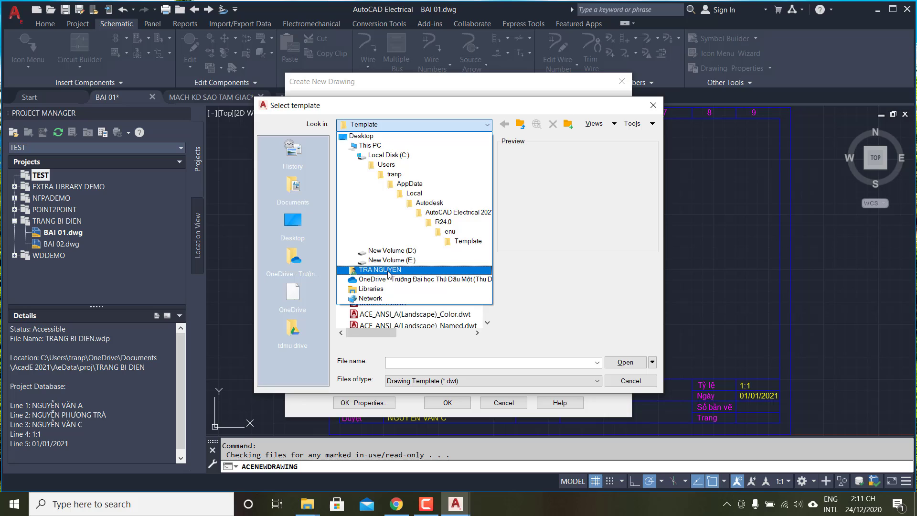
pyautogui.click(410, 250)
pyautogui.doubleClick(410, 164)
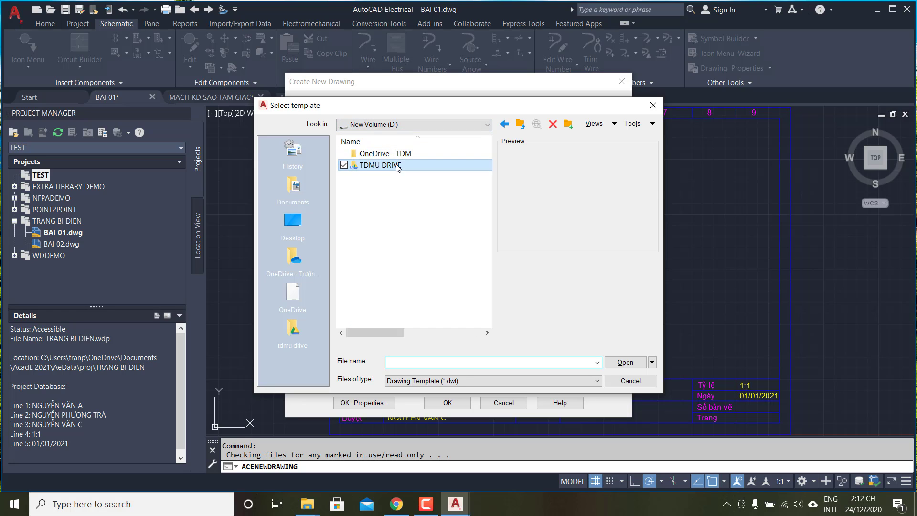
pyautogui.doubleClick(374, 153)
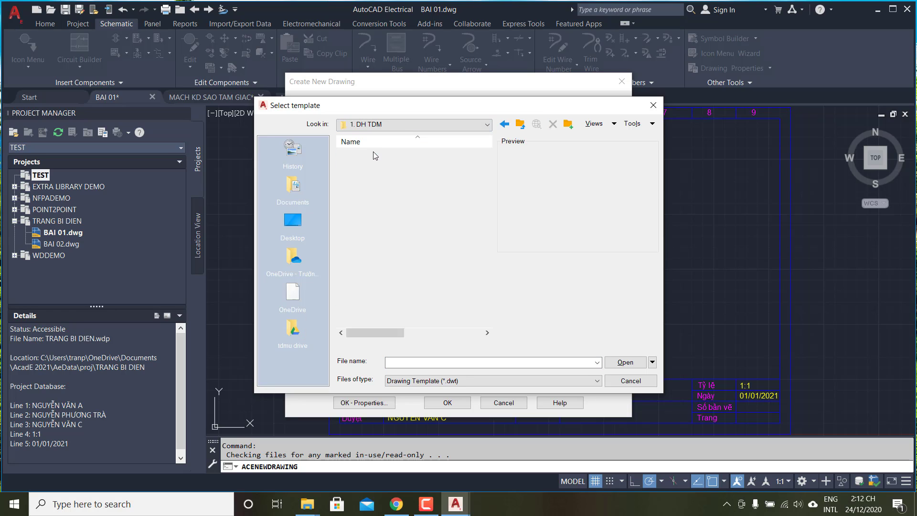
pyautogui.doubleClick(380, 165)
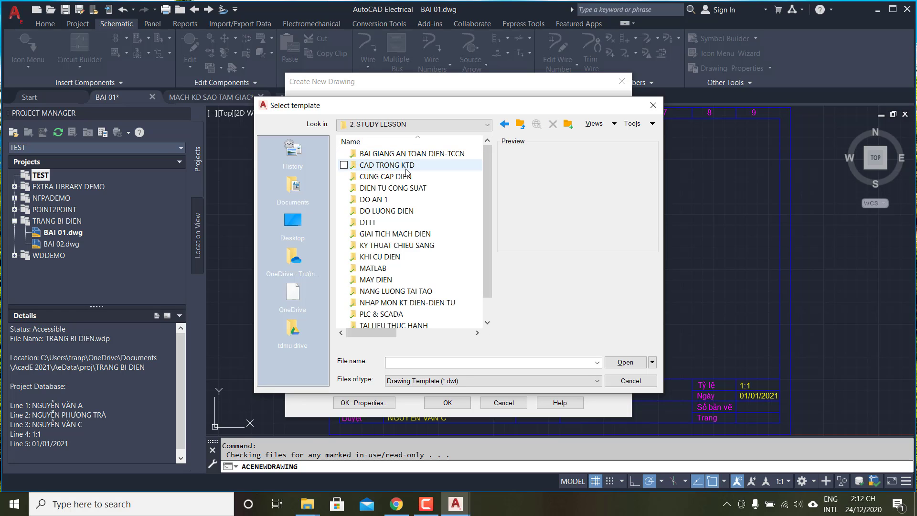
pyautogui.doubleClick(385, 164)
pyautogui.doubleClick(385, 154)
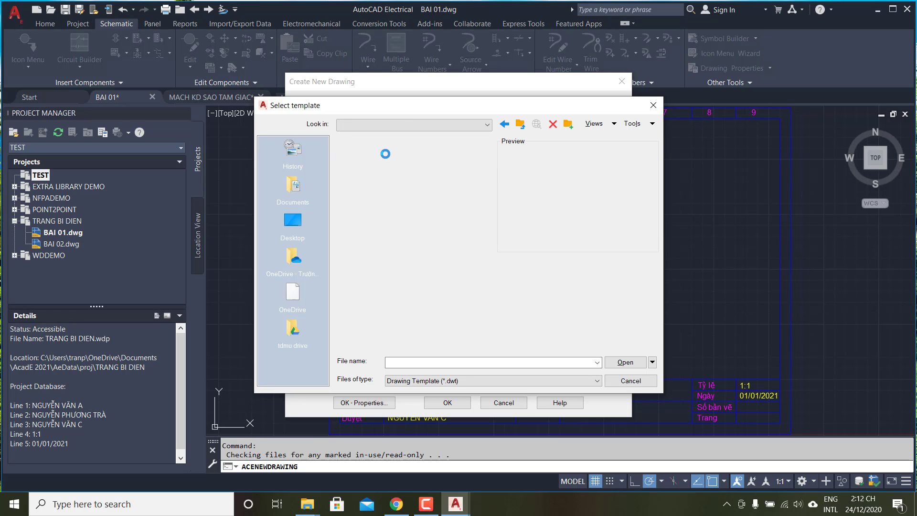
pyautogui.doubleClick(409, 154)
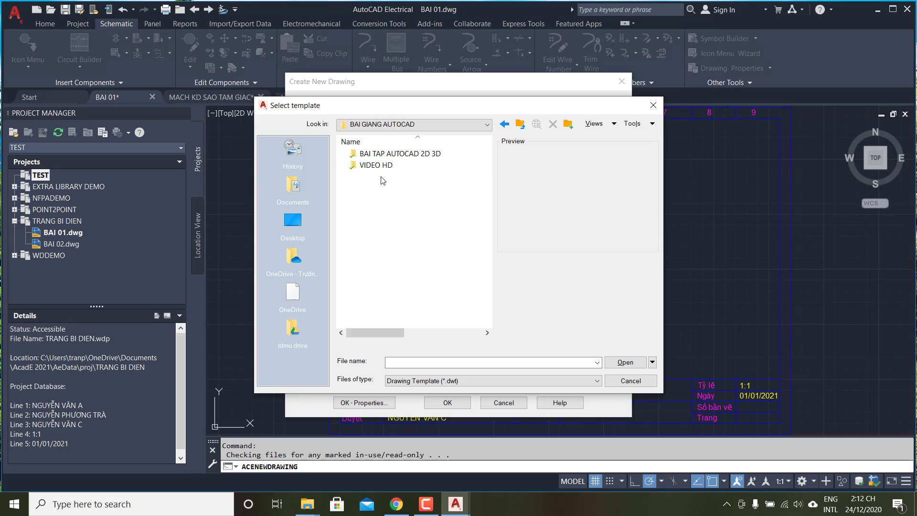
pyautogui.doubleClick(390, 155)
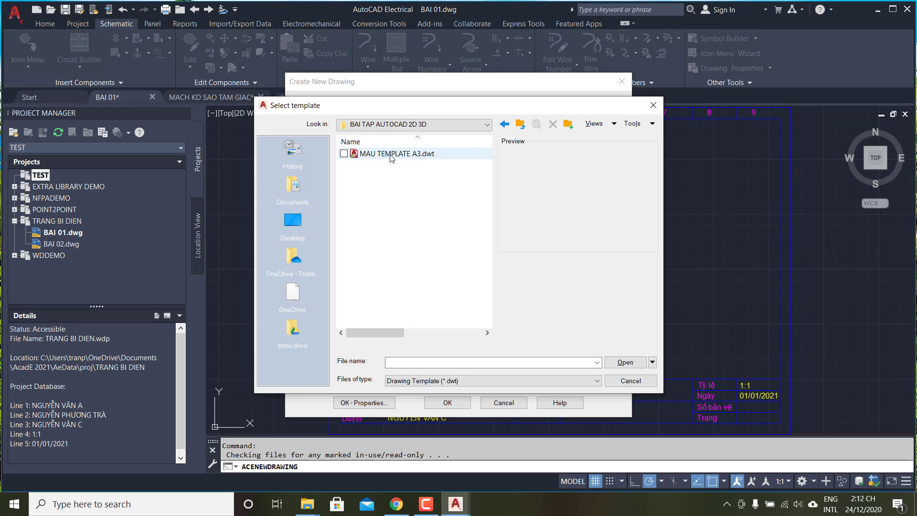
pyautogui.click(390, 155)
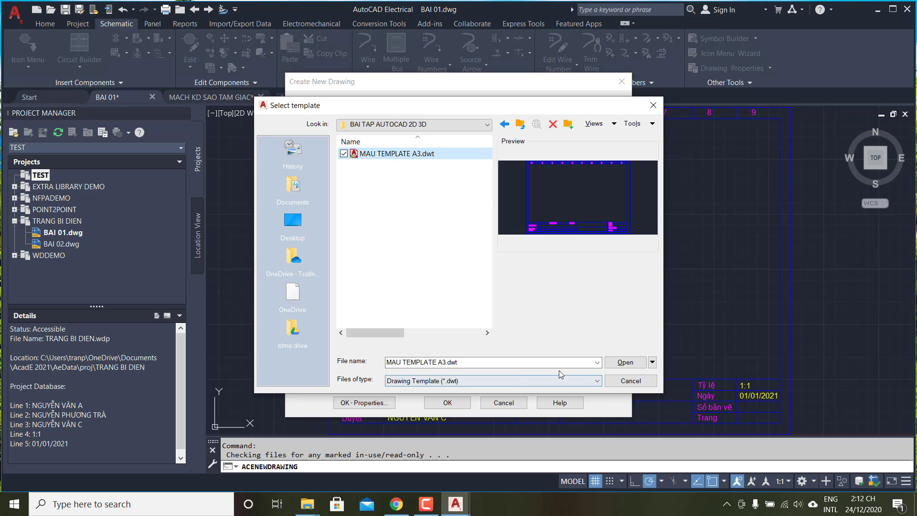
pyautogui.click(627, 362)
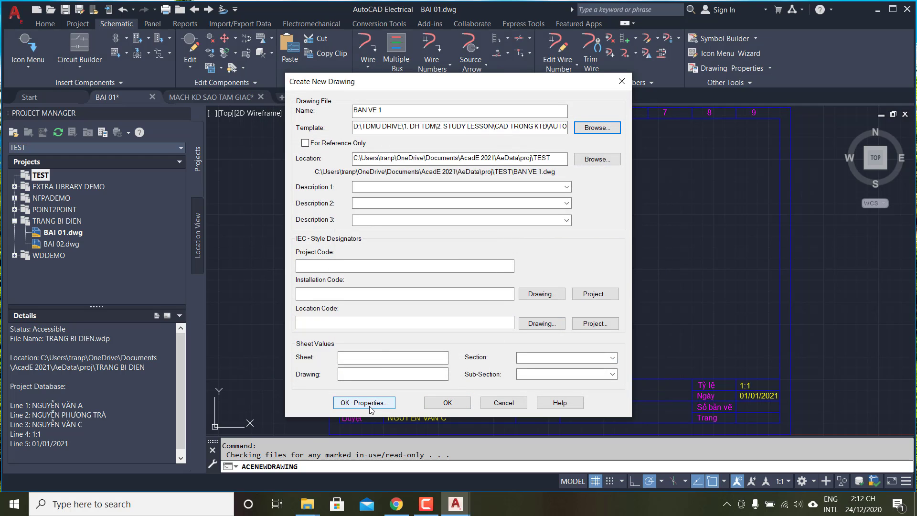
# - Create the drawing with the project default values applied, and select BAN VE 1.dwg in the refreshed TEST project
pyautogui.click(447, 402)
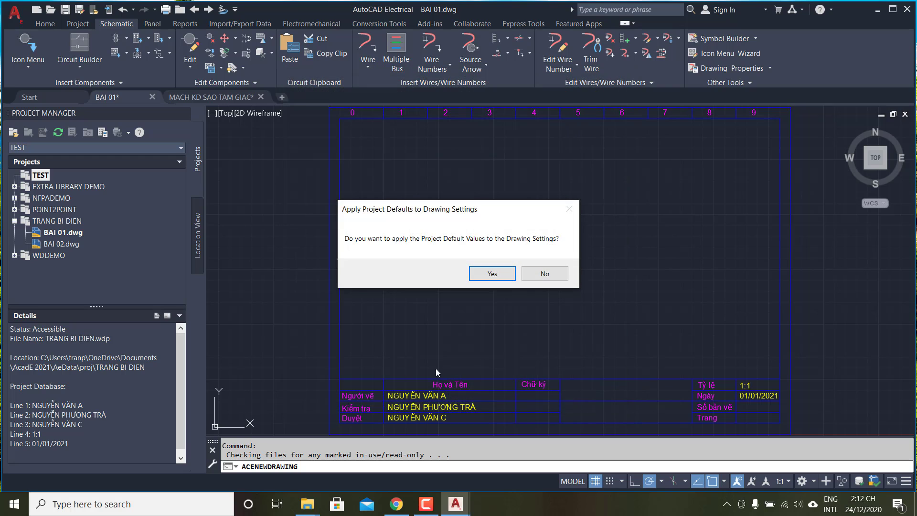
pyautogui.click(495, 274)
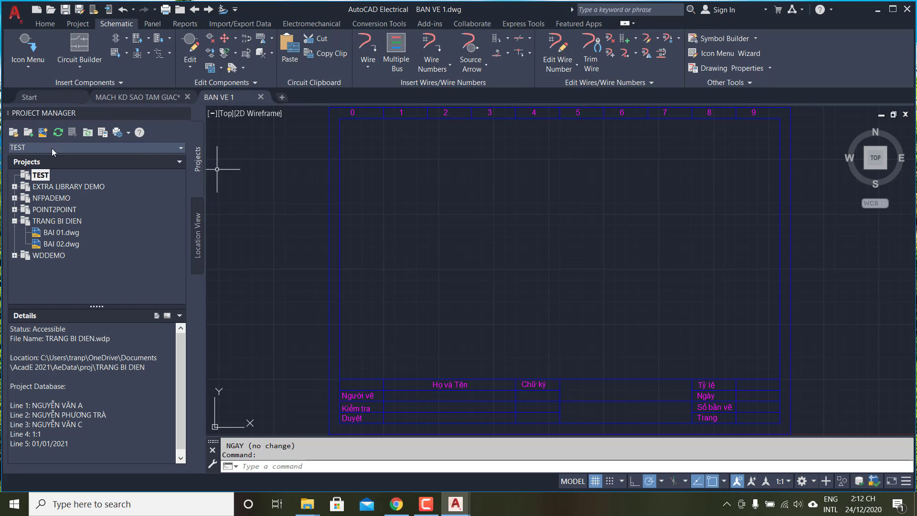
pyautogui.click(58, 132)
pyautogui.doubleClick(29, 178)
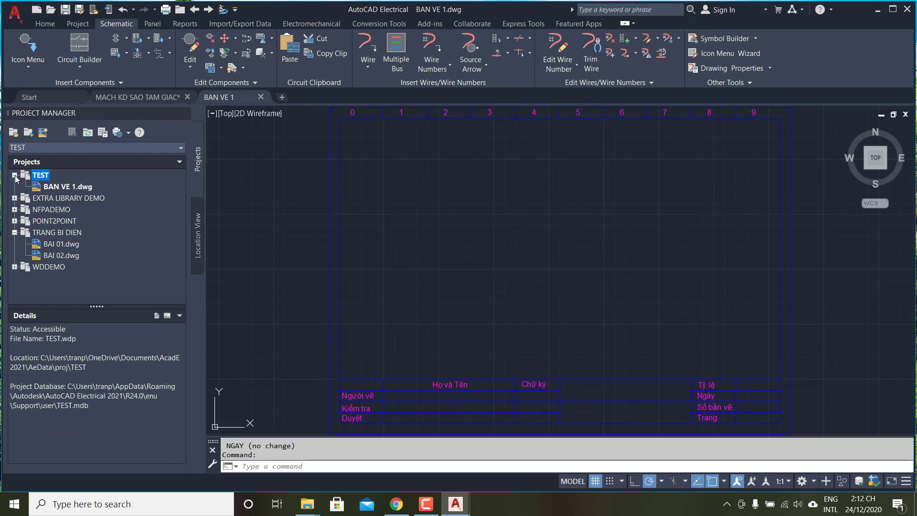
pyautogui.click(59, 188)
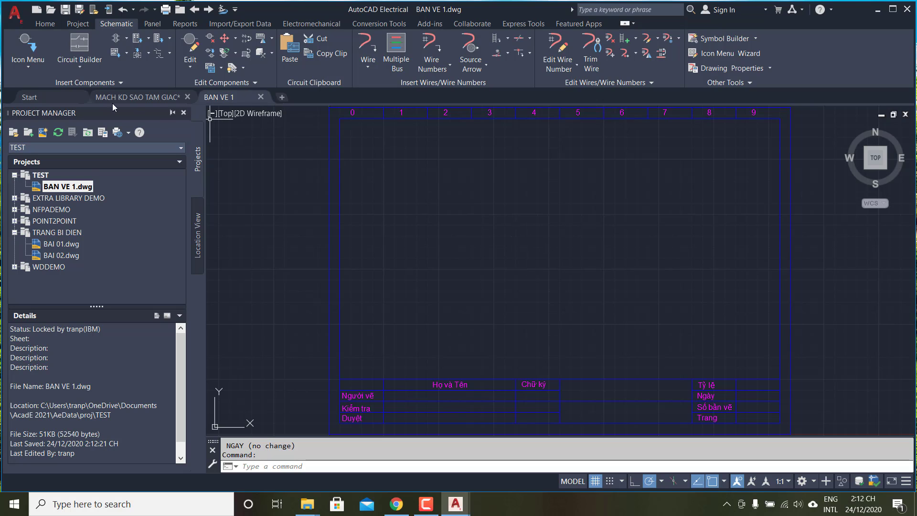
# - Insert a horizontal Push Button NO Momentary near the upper end of the frame's column 0–1 boundary and tag it S1
pyautogui.click(26, 46)
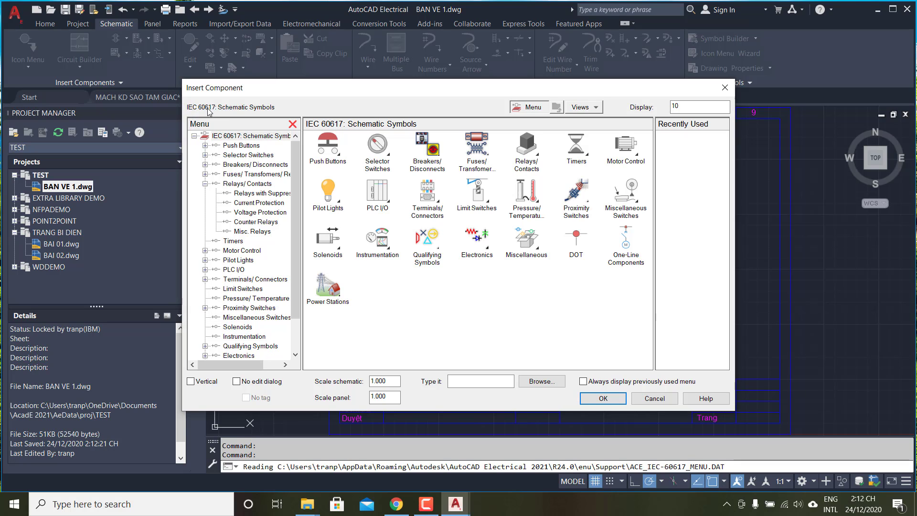
pyautogui.click(330, 152)
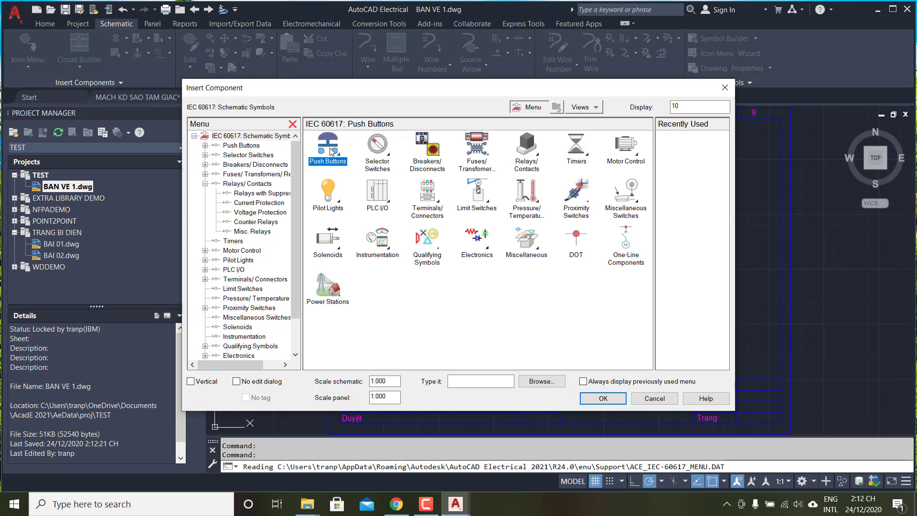
pyautogui.click(330, 151)
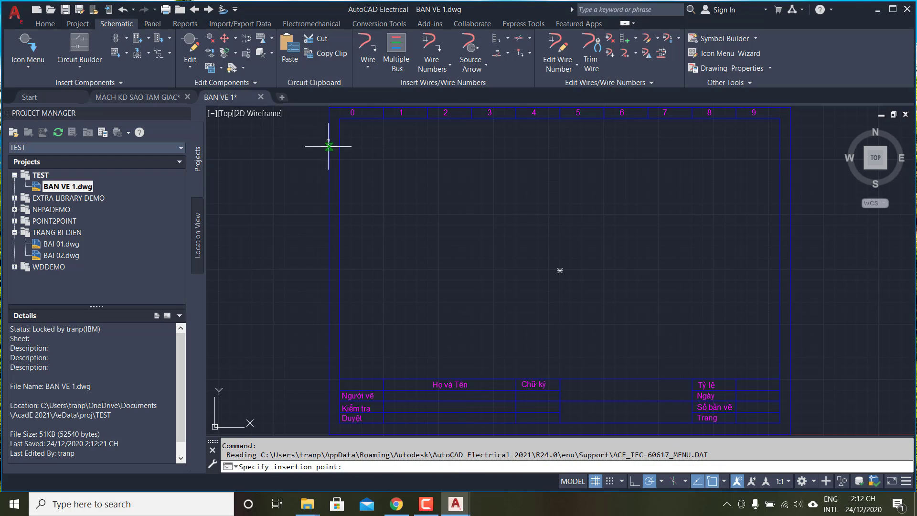
pyautogui.click(383, 165)
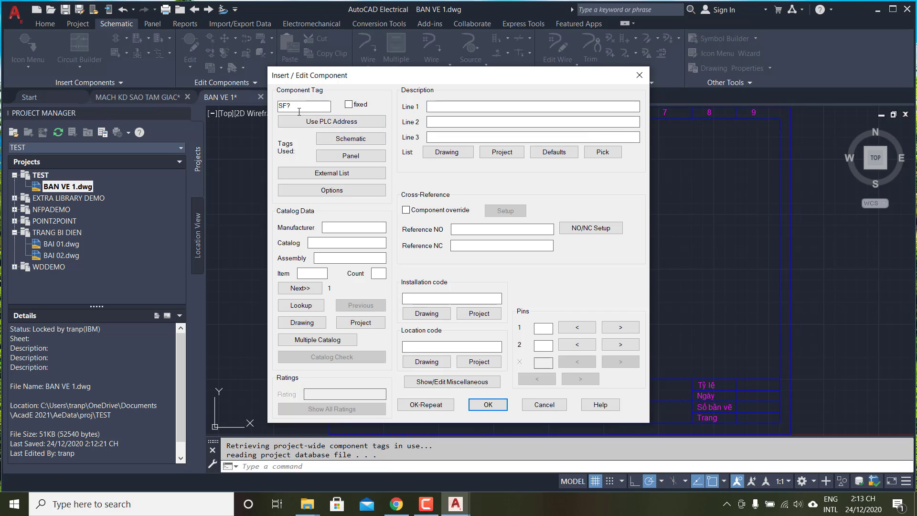
pyautogui.doubleClick(299, 107)
pyautogui.write('S1')
pyautogui.click(487, 404)
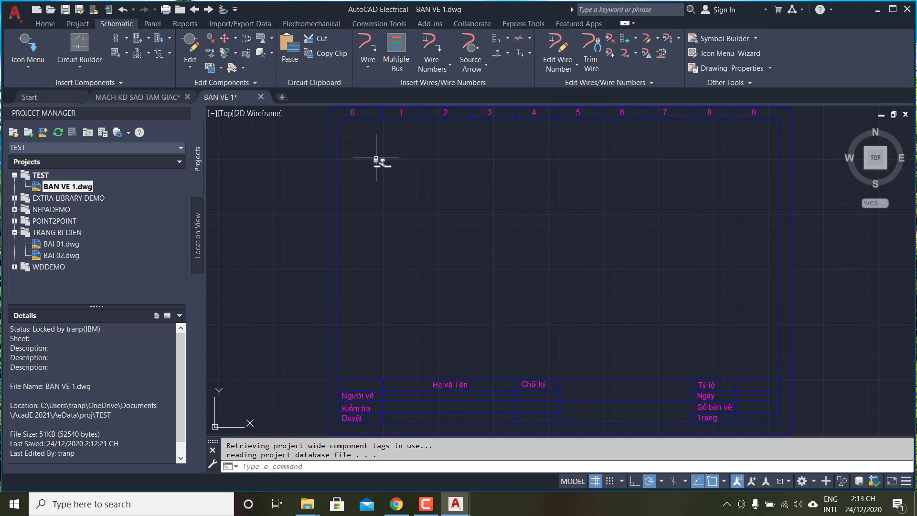
# - Insert a vertical Push Button NO Momentary at schematic scale 2 to the right of S1 and tag it S2
pyautogui.click(27, 45)
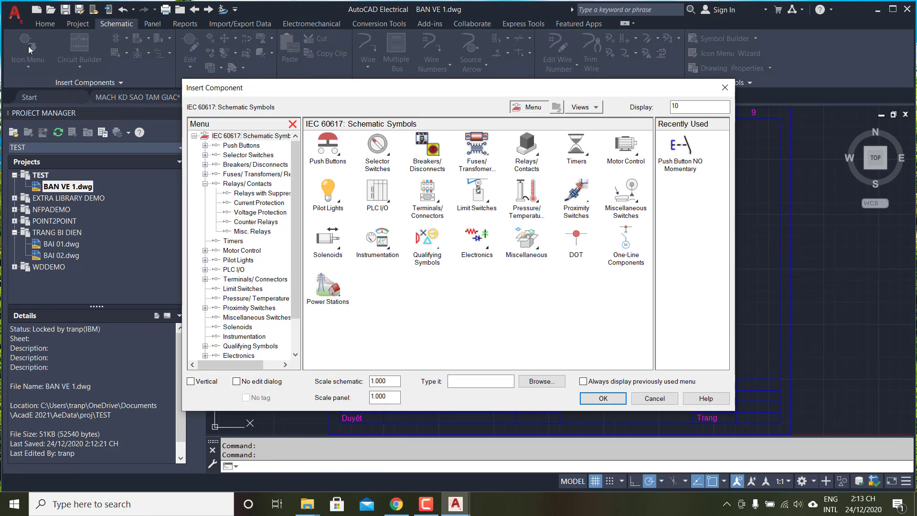
pyautogui.click(333, 152)
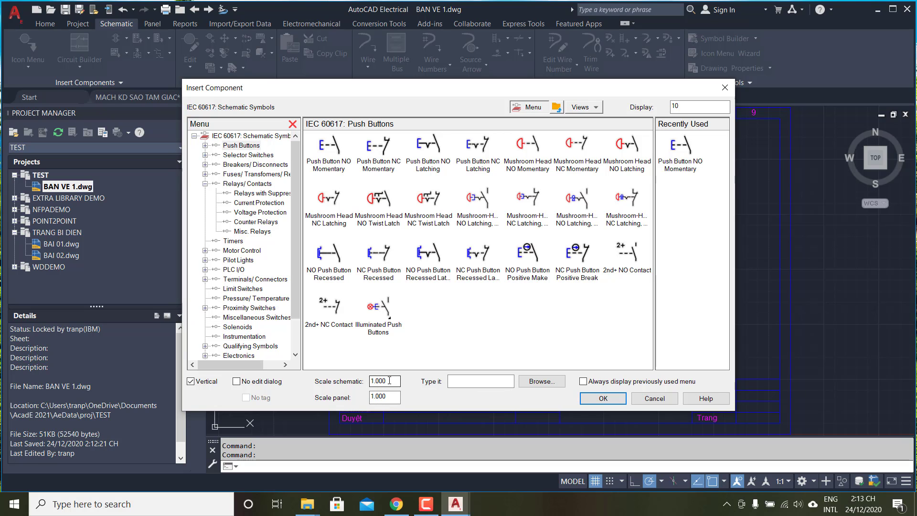
pyautogui.moveTo(392, 379); pyautogui.dragTo(353, 383)
pyautogui.write('2')
pyautogui.click(330, 153)
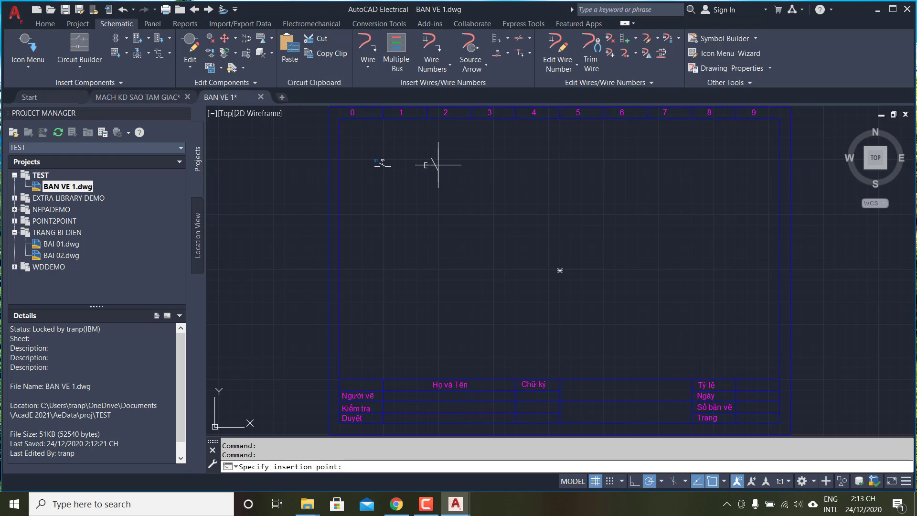
pyautogui.click(438, 165)
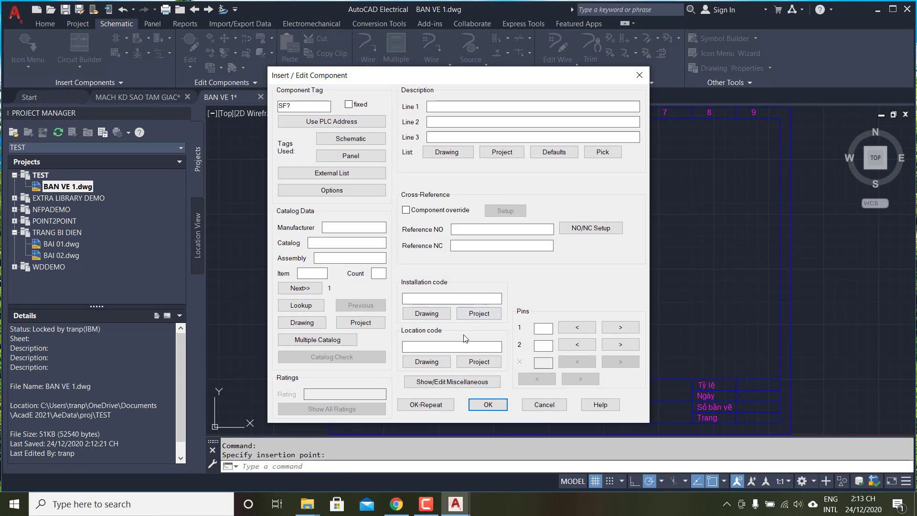
pyautogui.moveTo(299, 105); pyautogui.dragTo(250, 109)
pyautogui.write('S2')
pyautogui.click(486, 406)
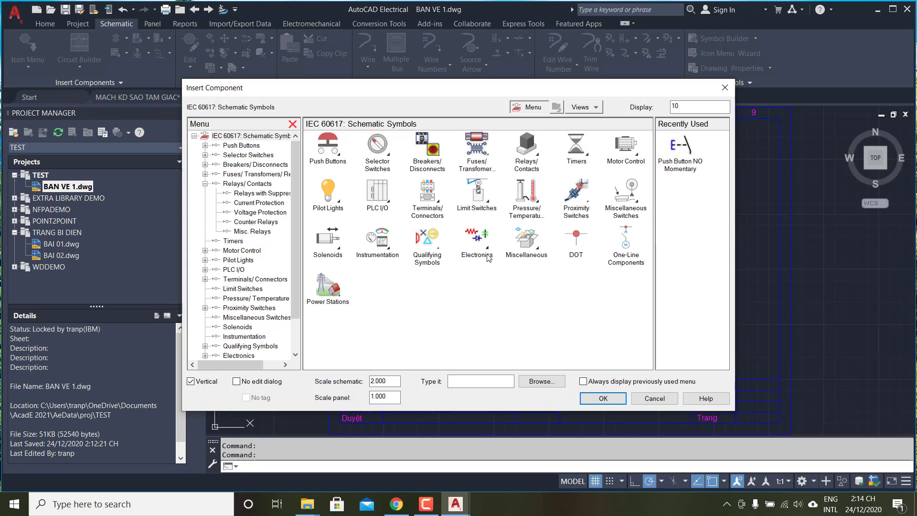
# - Insert a vertical Relay Coil directly below push button S2 and set its component tag to RELAY
pyautogui.click(526, 168)
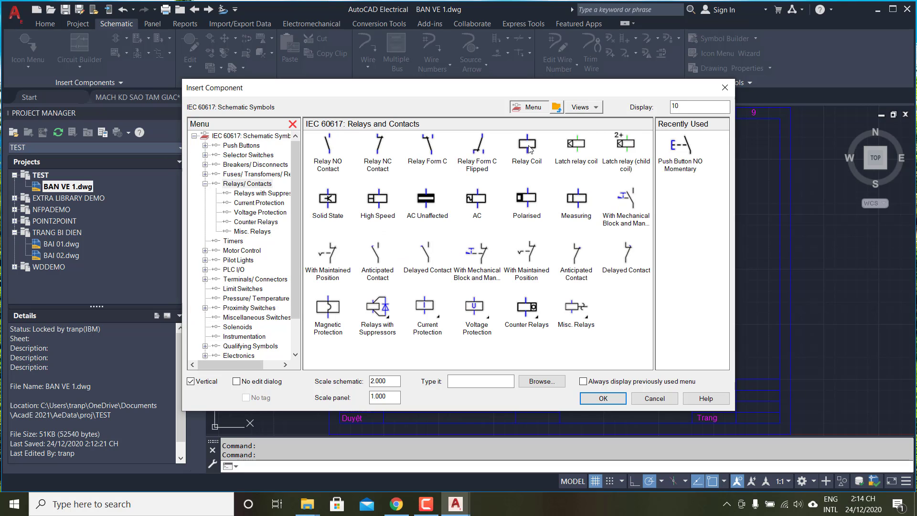
pyautogui.click(528, 146)
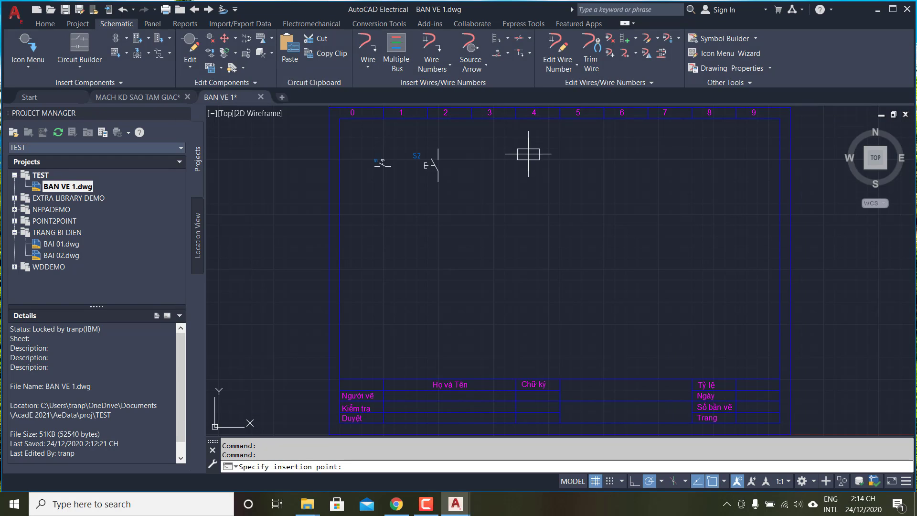
pyautogui.click(438, 221)
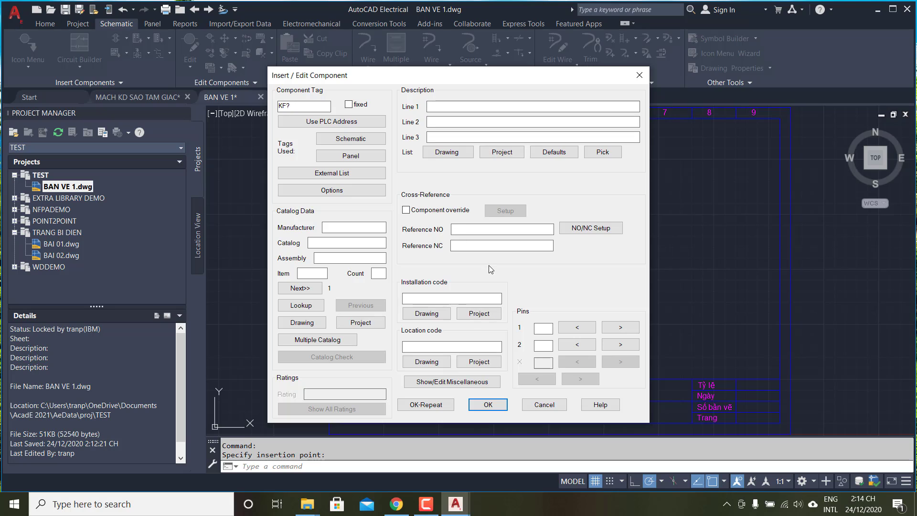
pyautogui.moveTo(292, 106); pyautogui.dragTo(266, 110)
pyautogui.write('RELAY')
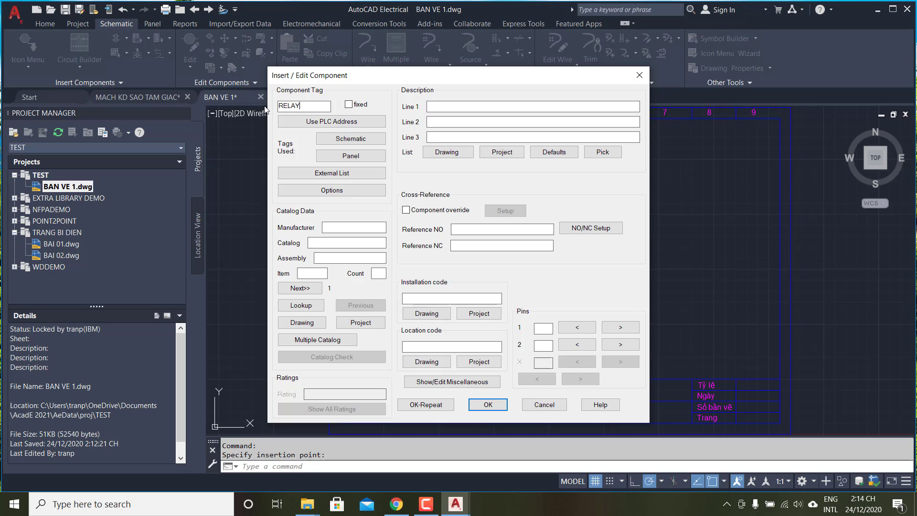
pyautogui.click(488, 404)
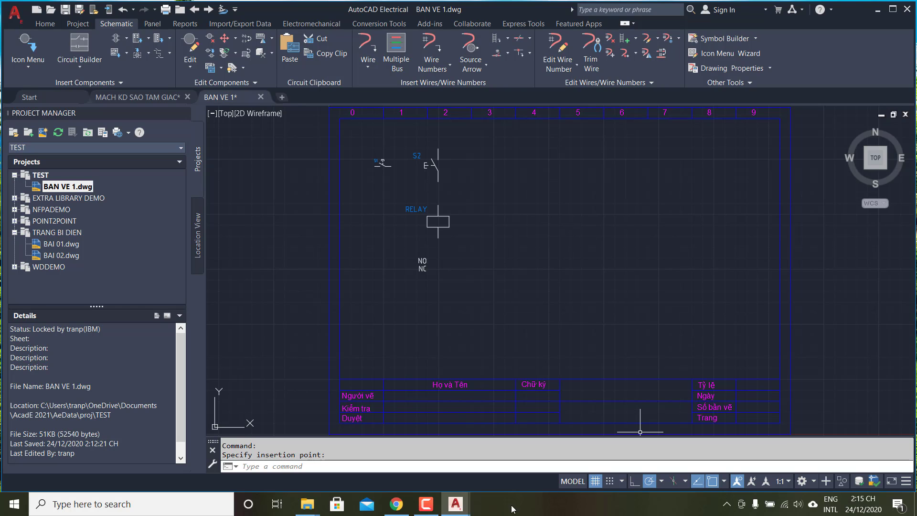
pyautogui.click(457, 511)
pyautogui.click(426, 504)
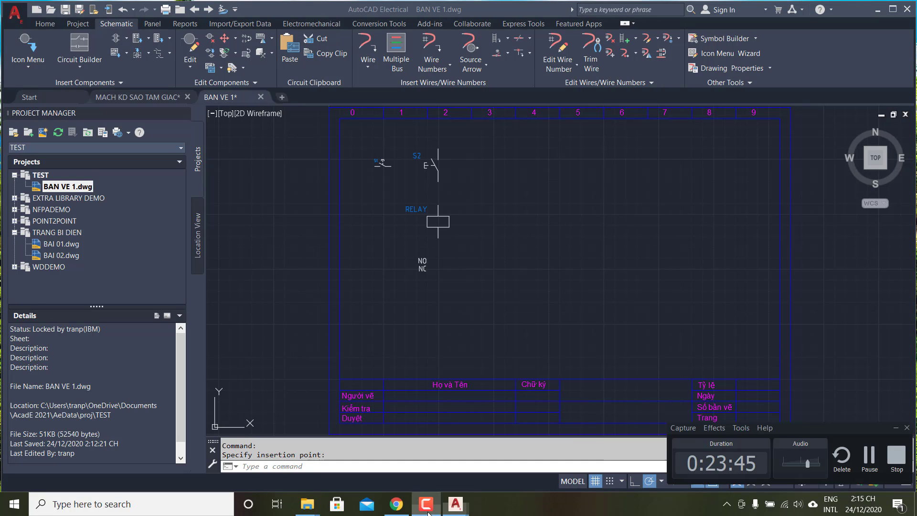